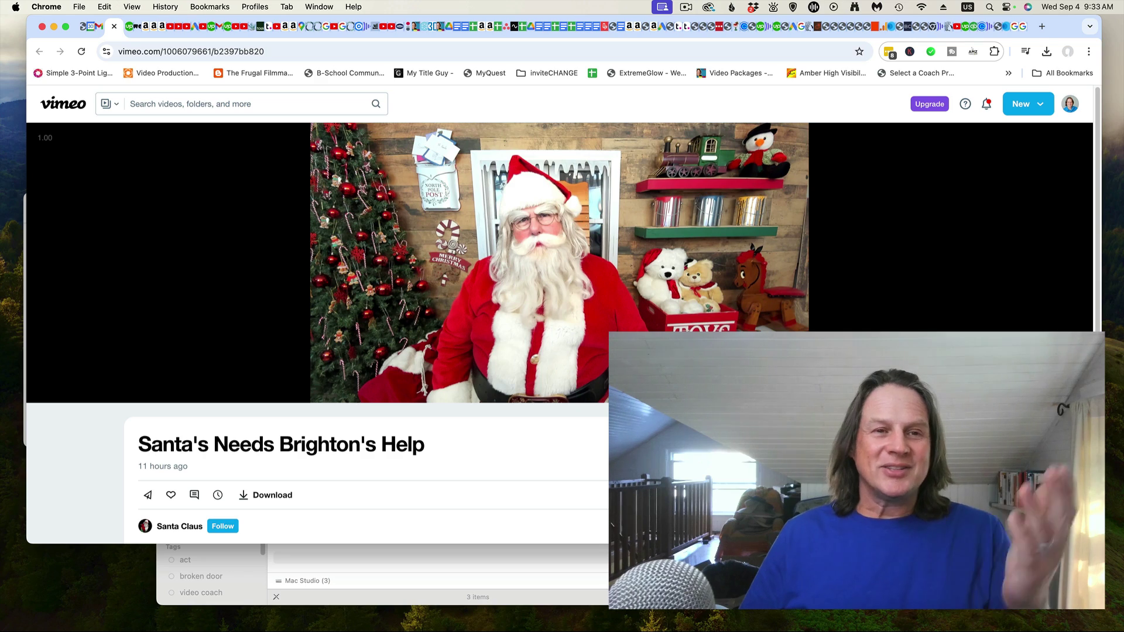
Play the Santa's Needs Brighton's Help video on Vimeo.
mouse_move(676, 316)
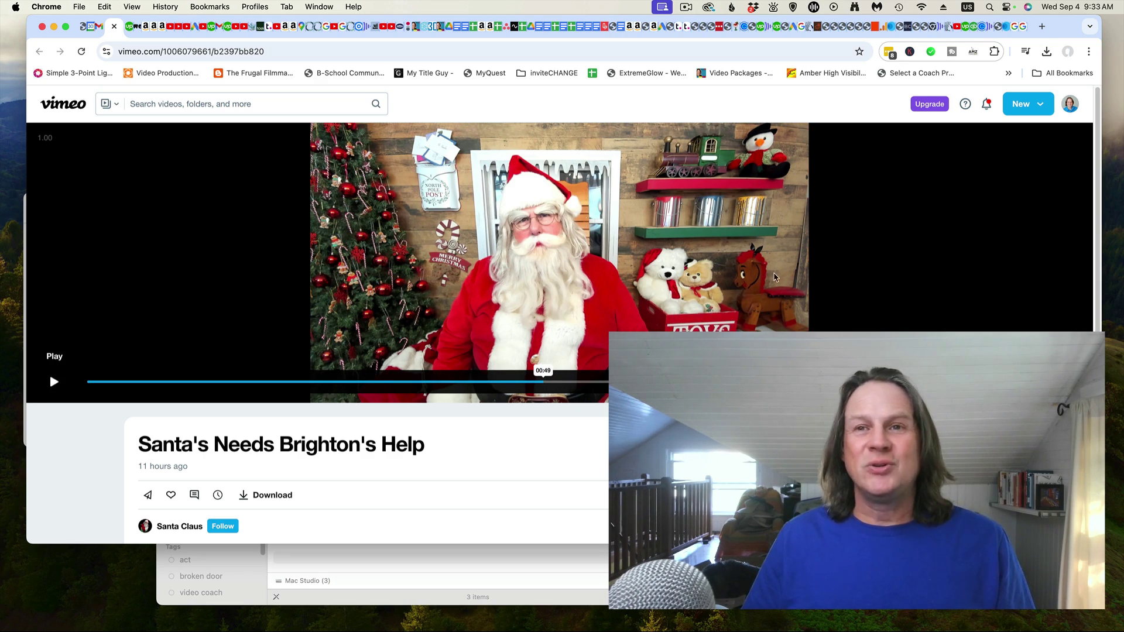
Switch to the 'Home - VEED' tab from Chrome's tab search list.
left_click(1087, 27)
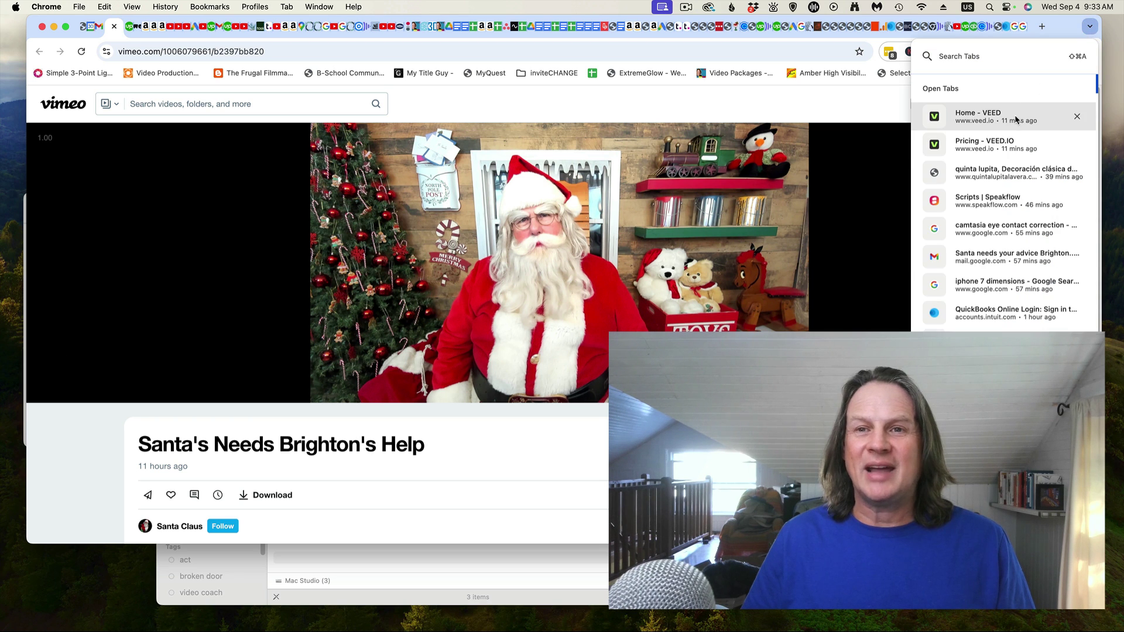
left_click(989, 122)
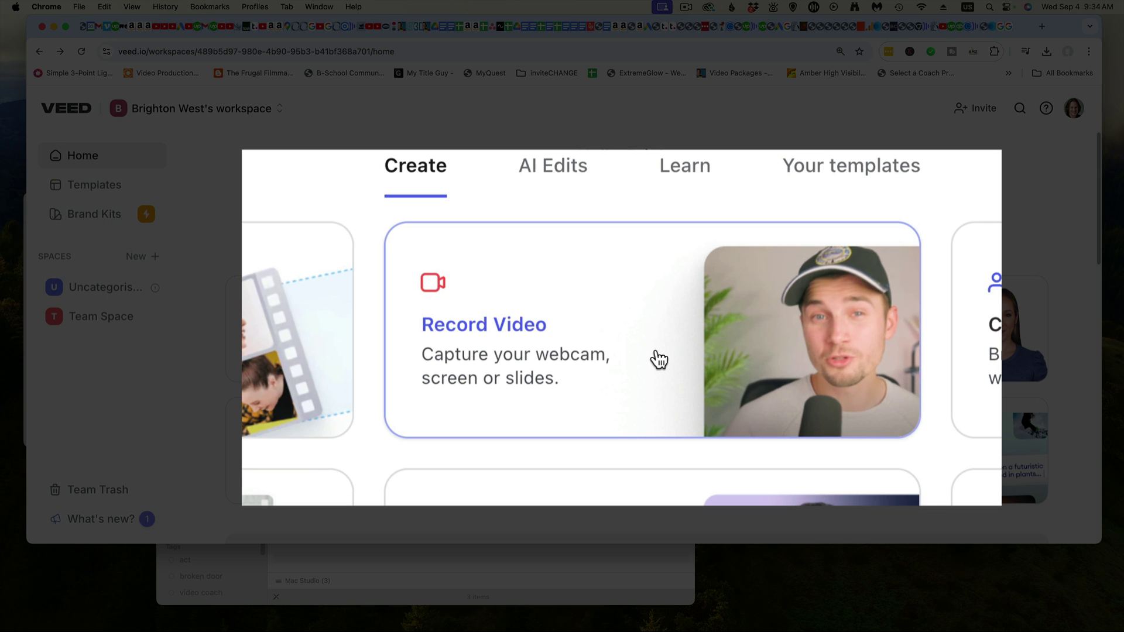
Start a new webcam recording and confirm the Logitech Webcam C925e is the camera source.
left_click(658, 359)
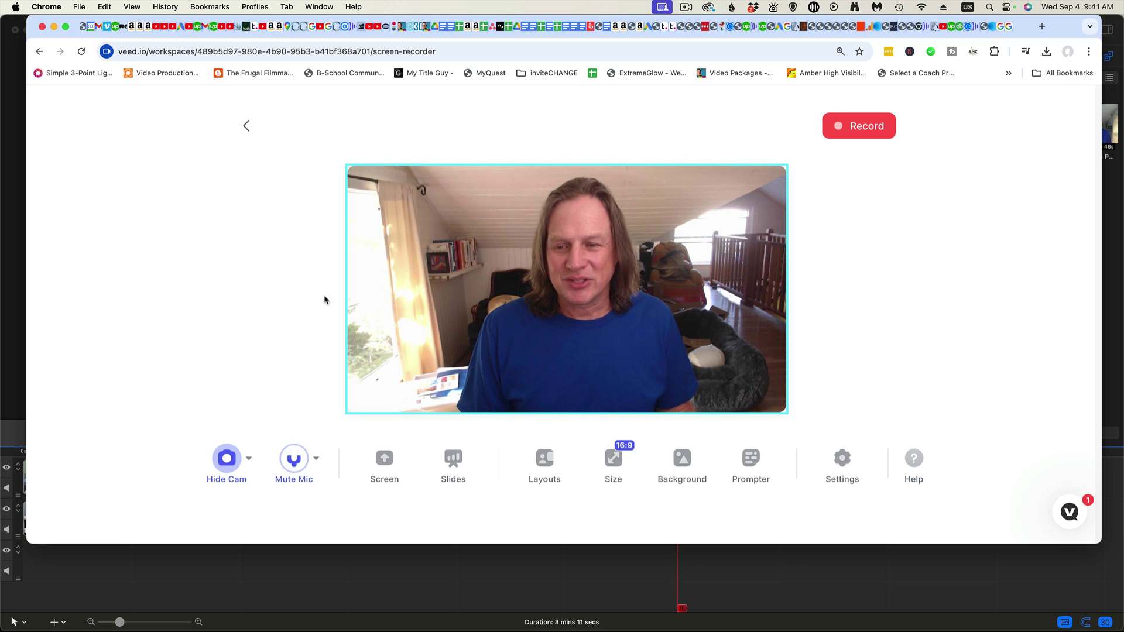
left_click(251, 460)
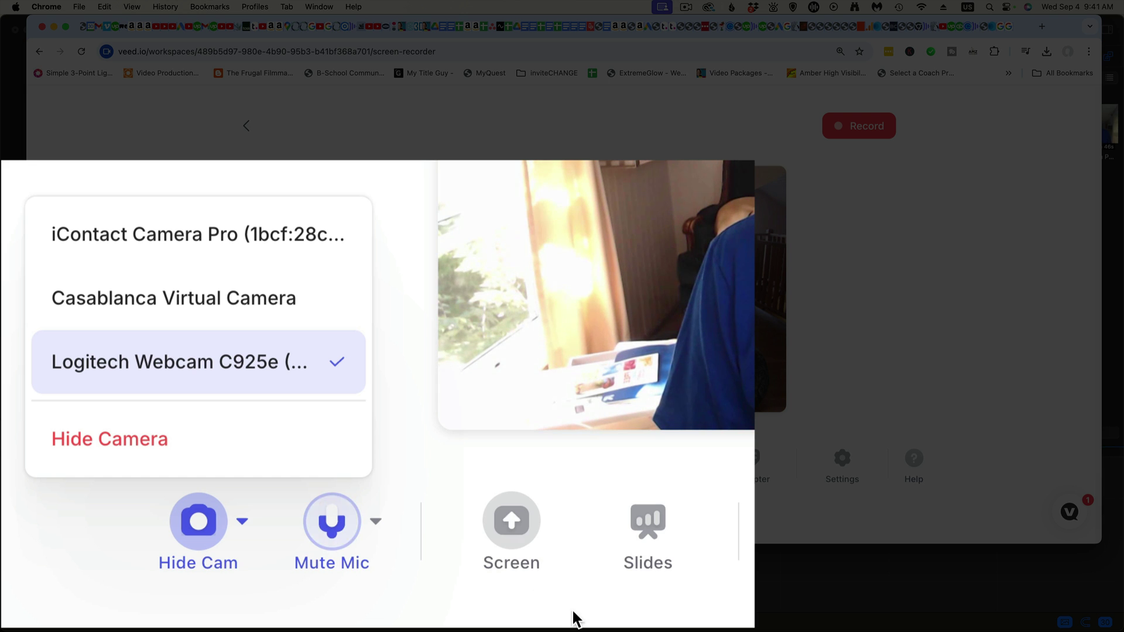
left_click(523, 578)
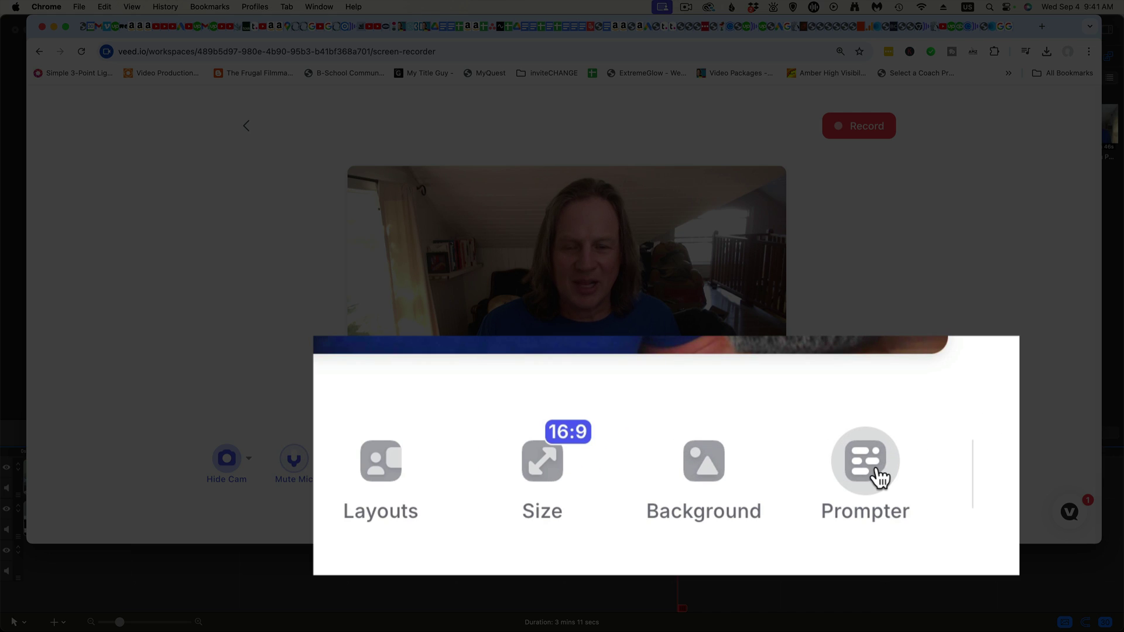
Copy the Veed.io test script from Notes and paste it into VEED's teleprompter.
left_click(877, 475)
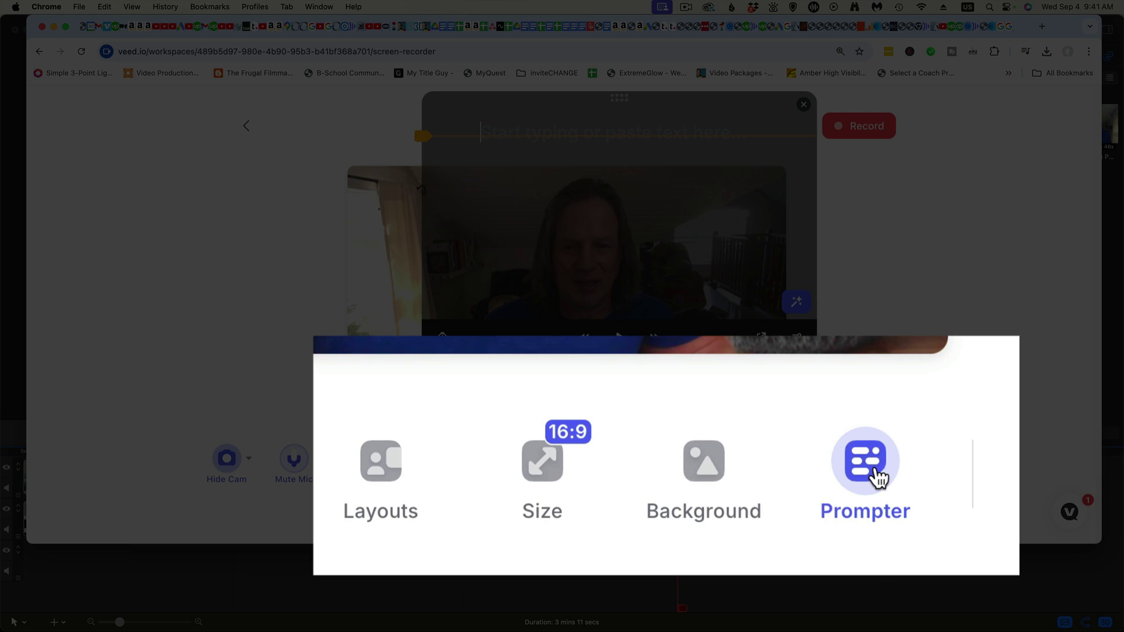
key("super+Tab")
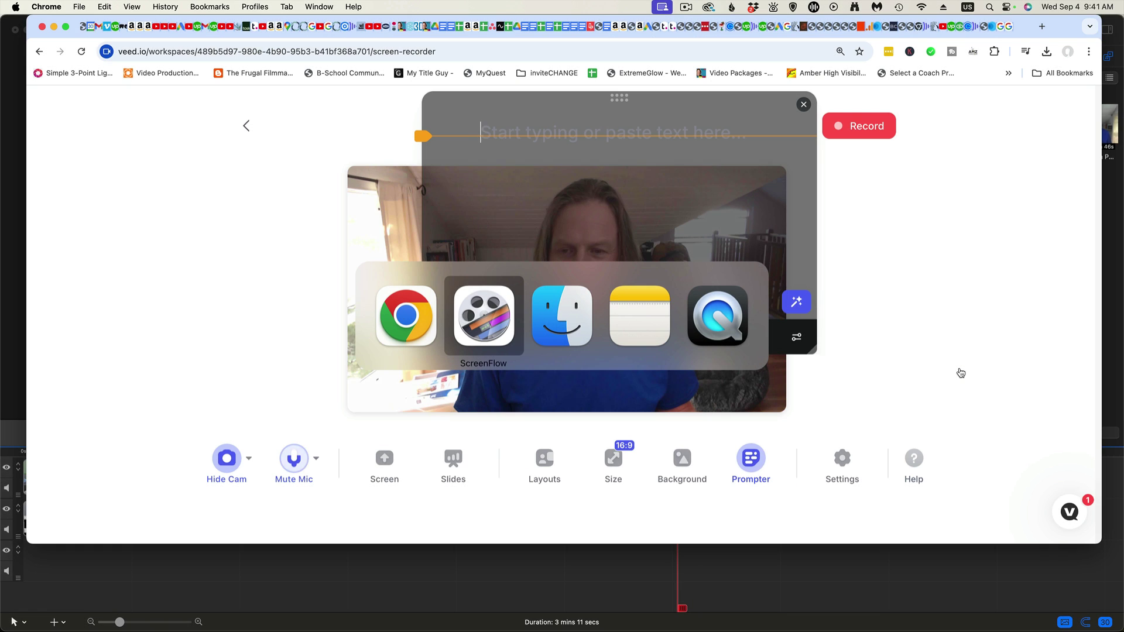
key("super+Tab")
key("super+Tab")
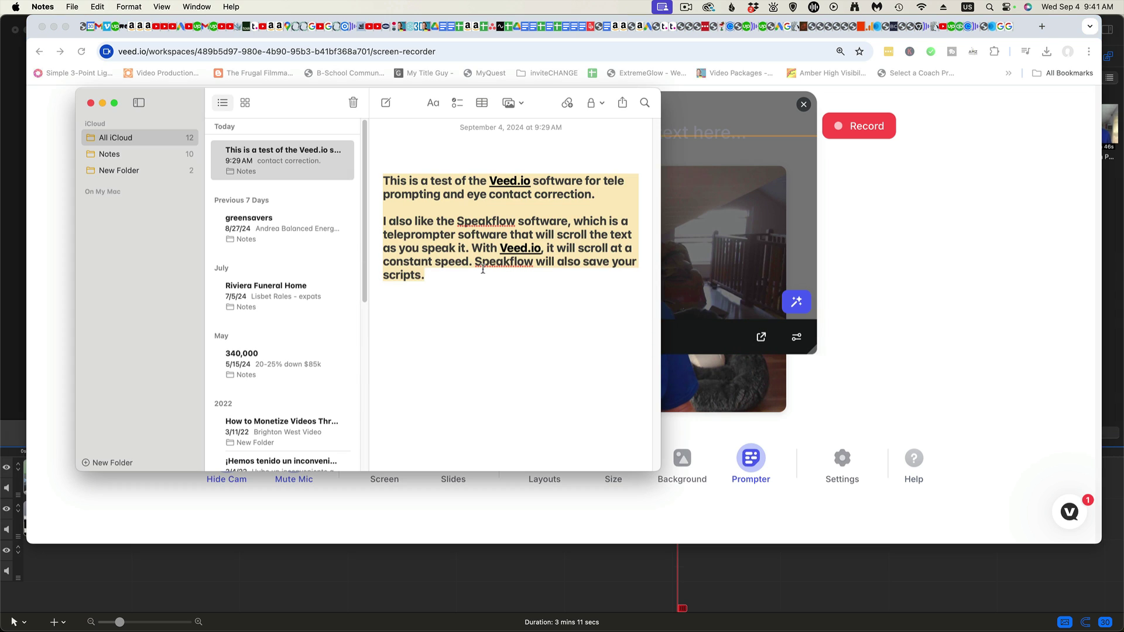
left_click_drag(436, 274, 325, 162)
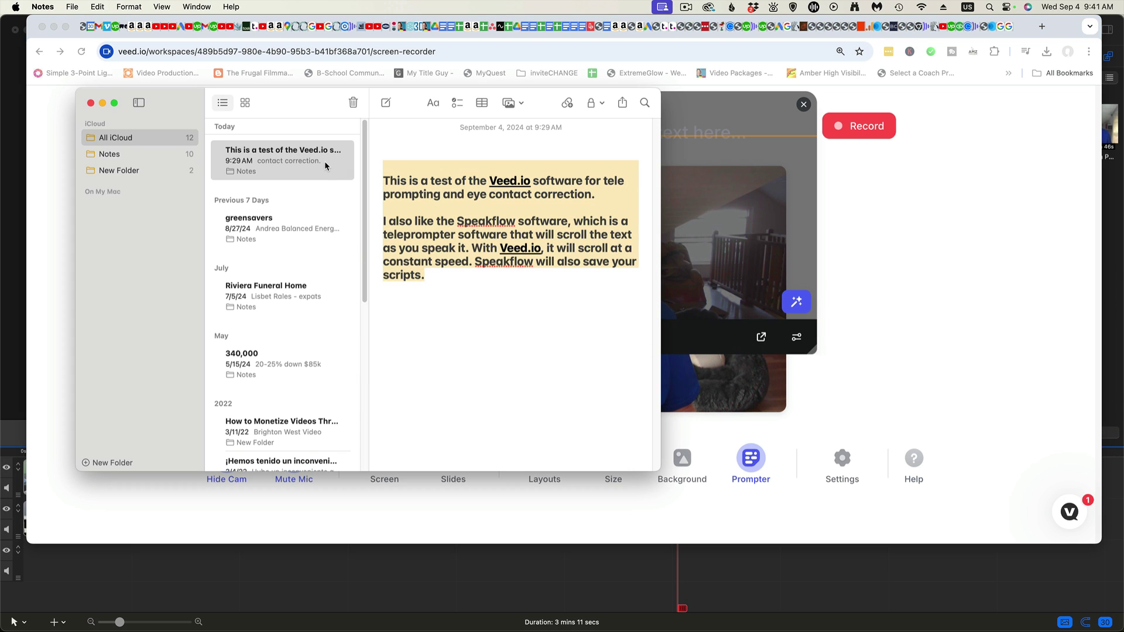
key("super+Tab")
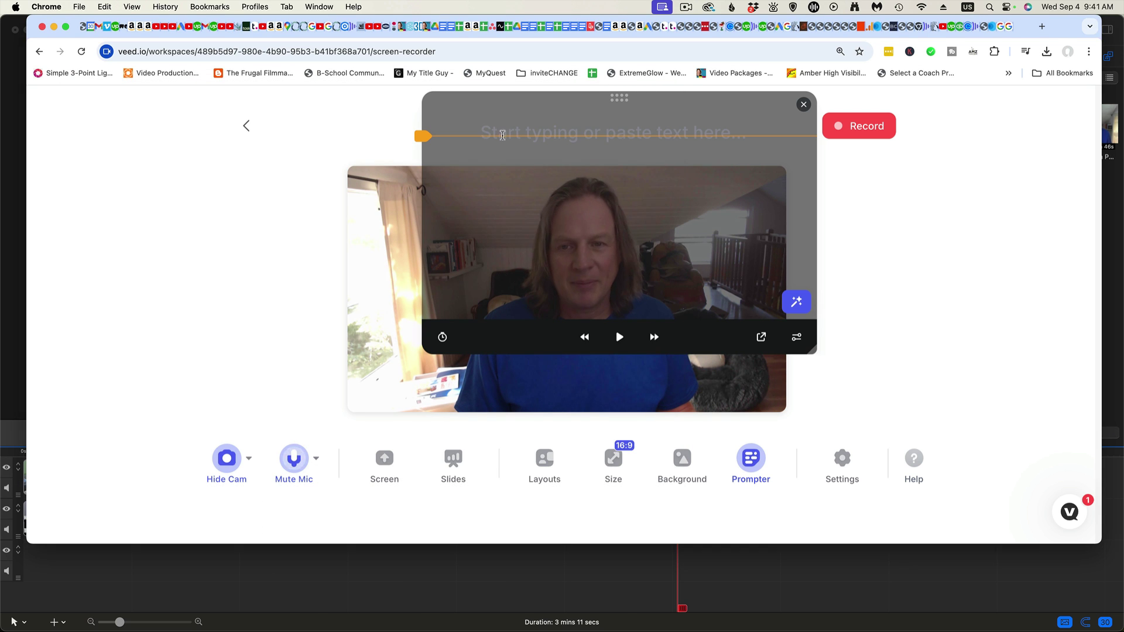
key("super+v")
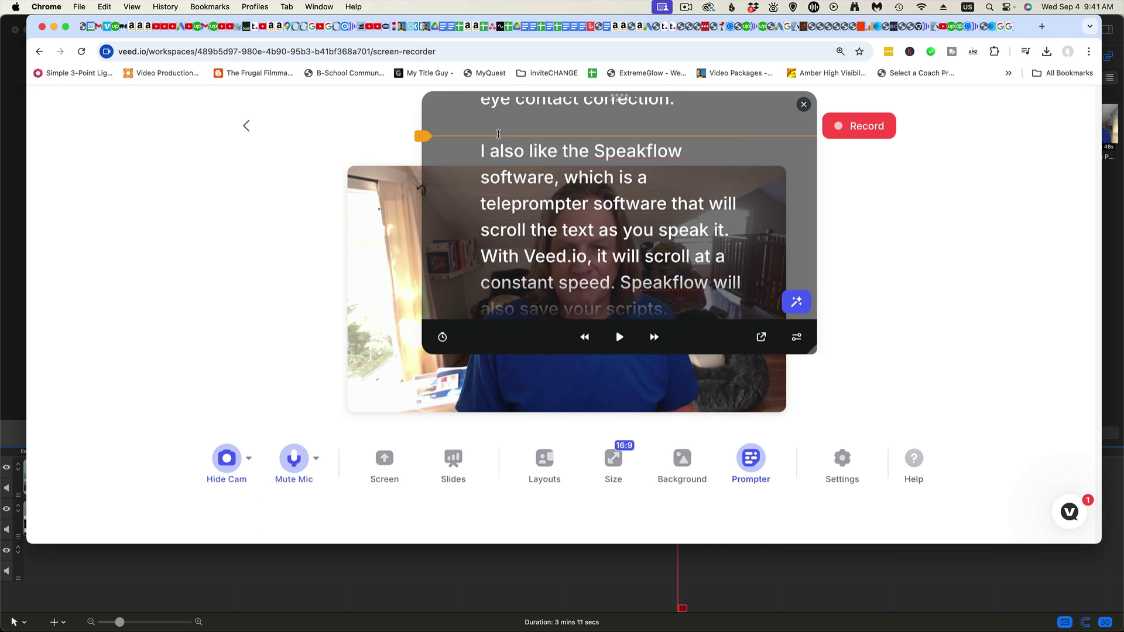
Add a blank line above the script at the top of the teleprompter.
scroll(596, 167, "up", 3)
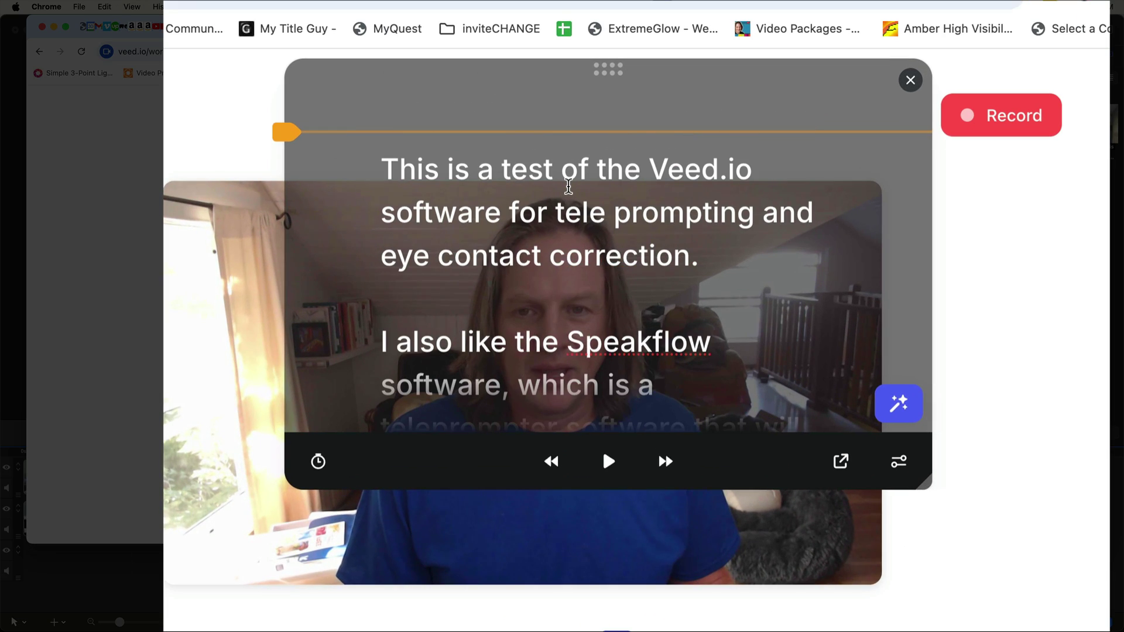
left_click(483, 133)
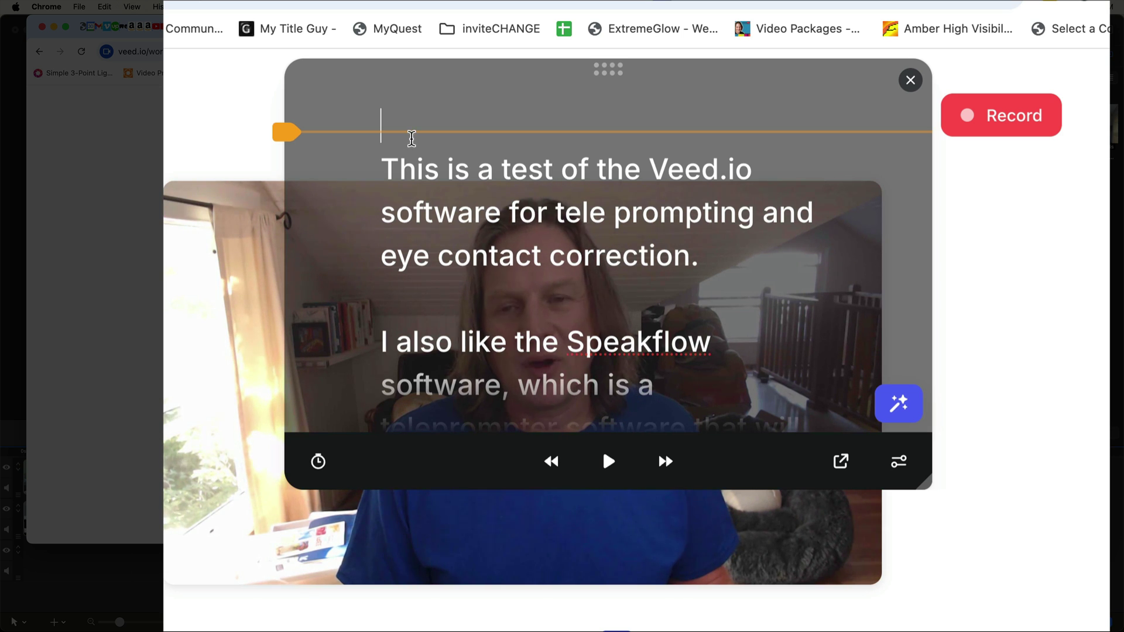
key("Return")
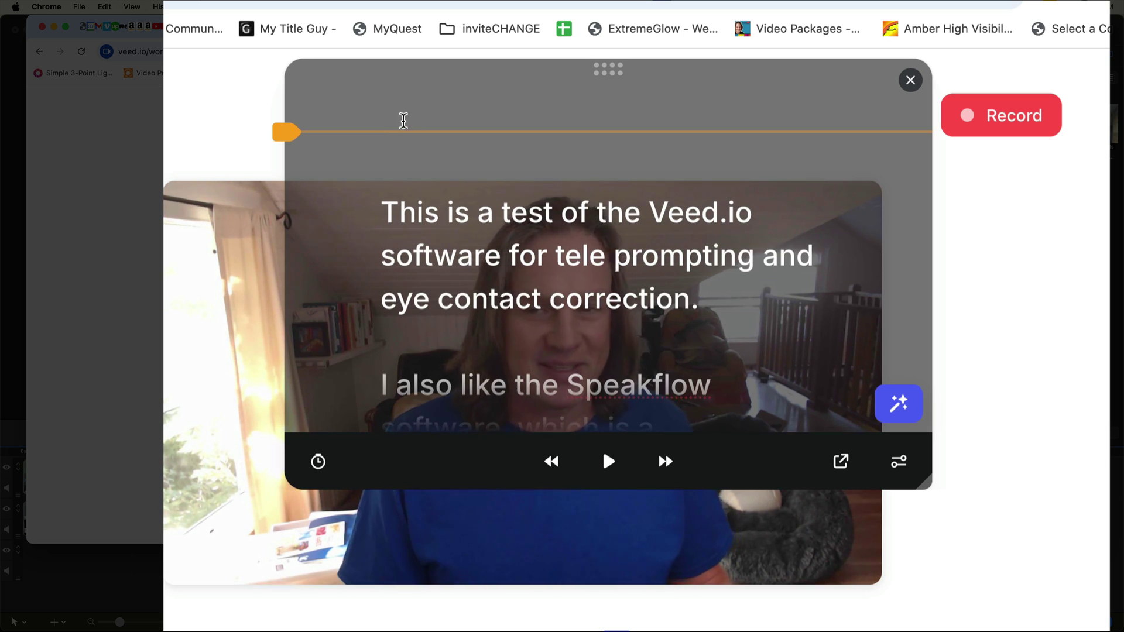
left_click(404, 123)
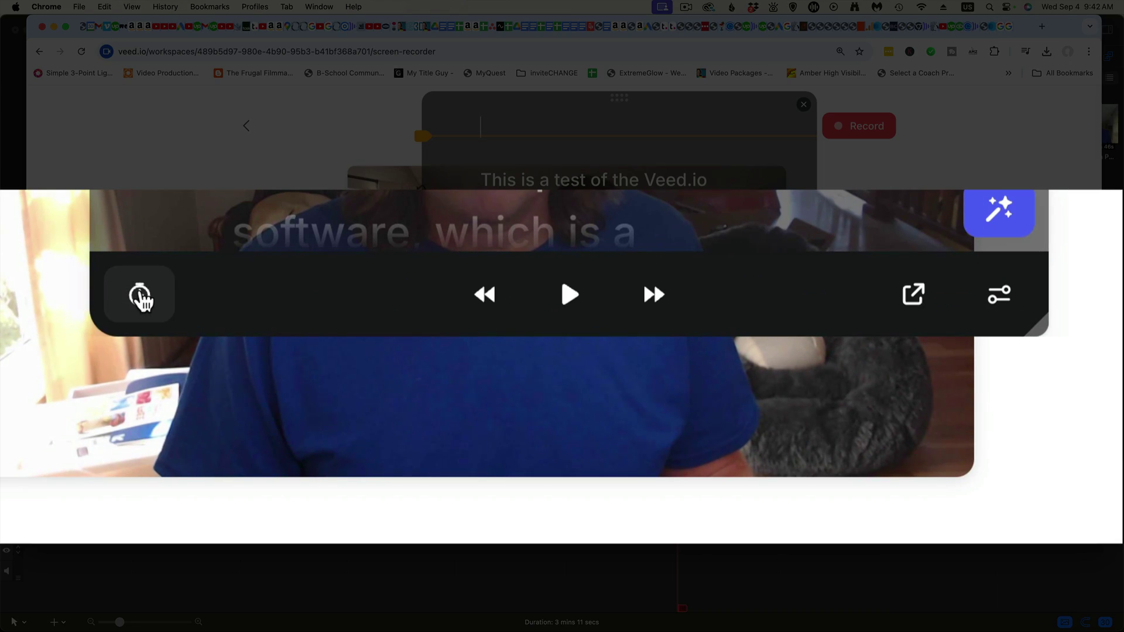
Nudge the teleprompter speed slightly slower and set the prompter text to its smallest size.
left_click(140, 297)
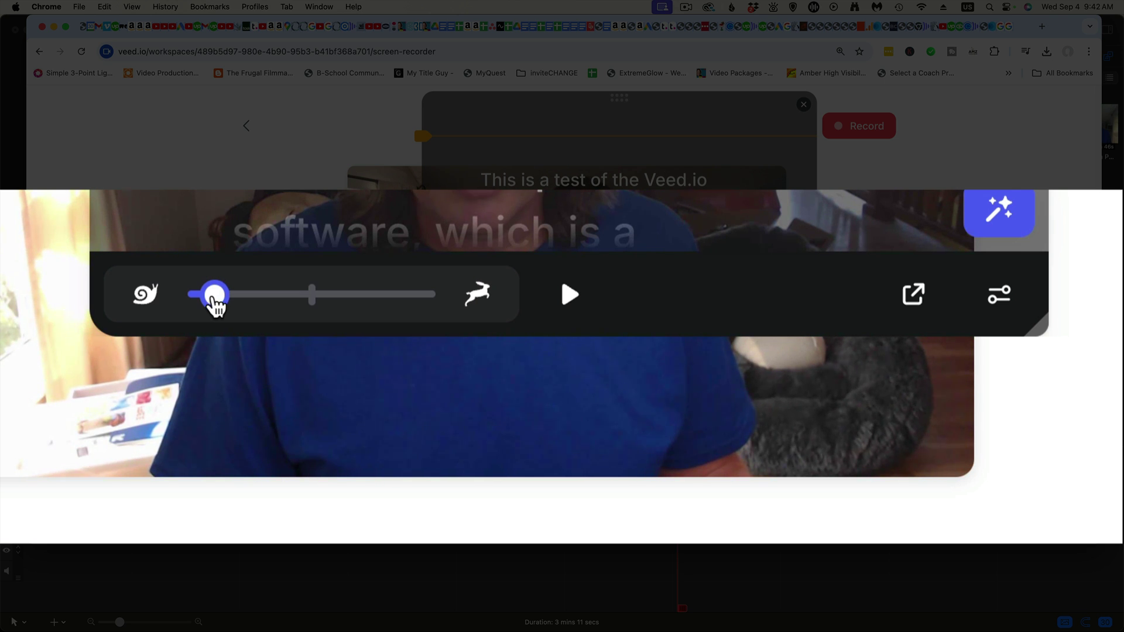
left_click_drag(214, 300, 209, 301)
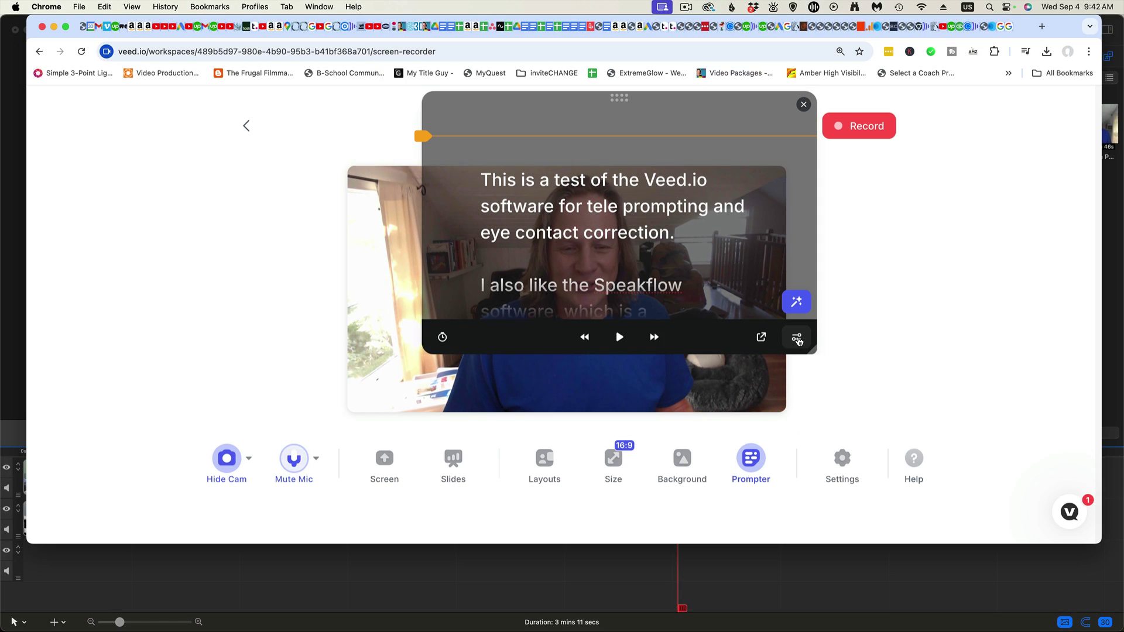
left_click(798, 339)
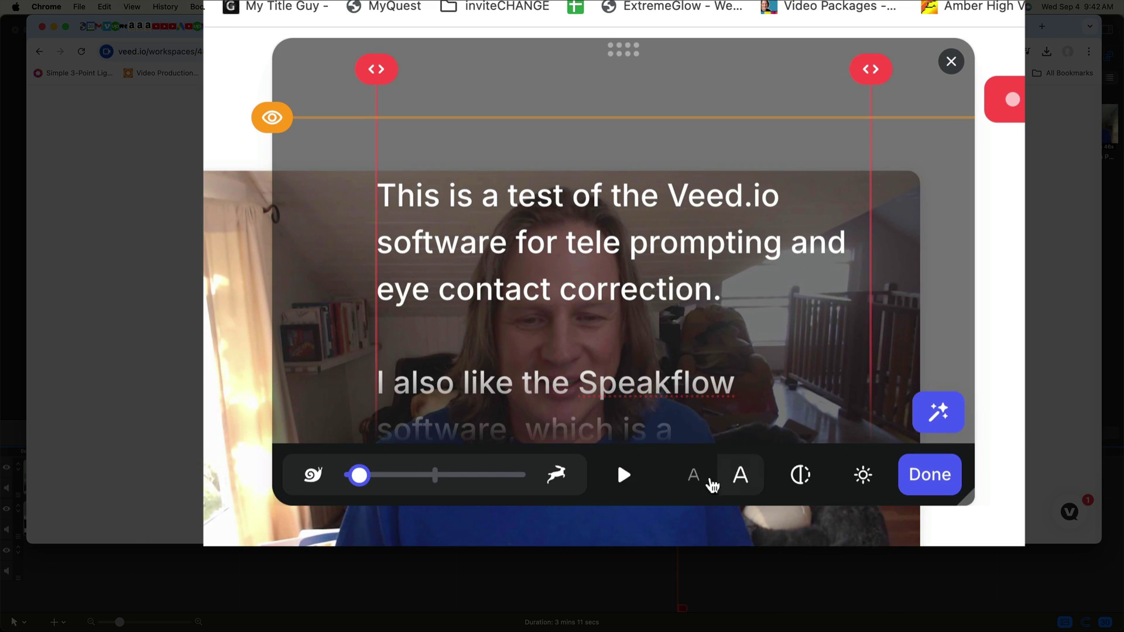
triple_click(560, 249)
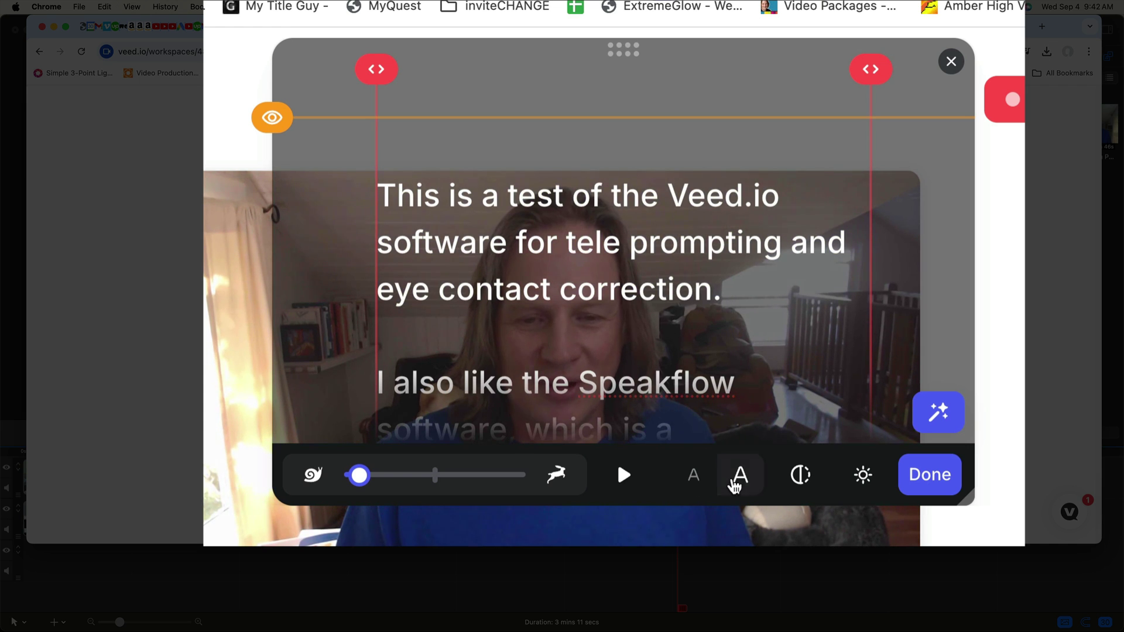
left_click(739, 481)
left_click(742, 479)
left_click(693, 483)
left_click(693, 483)
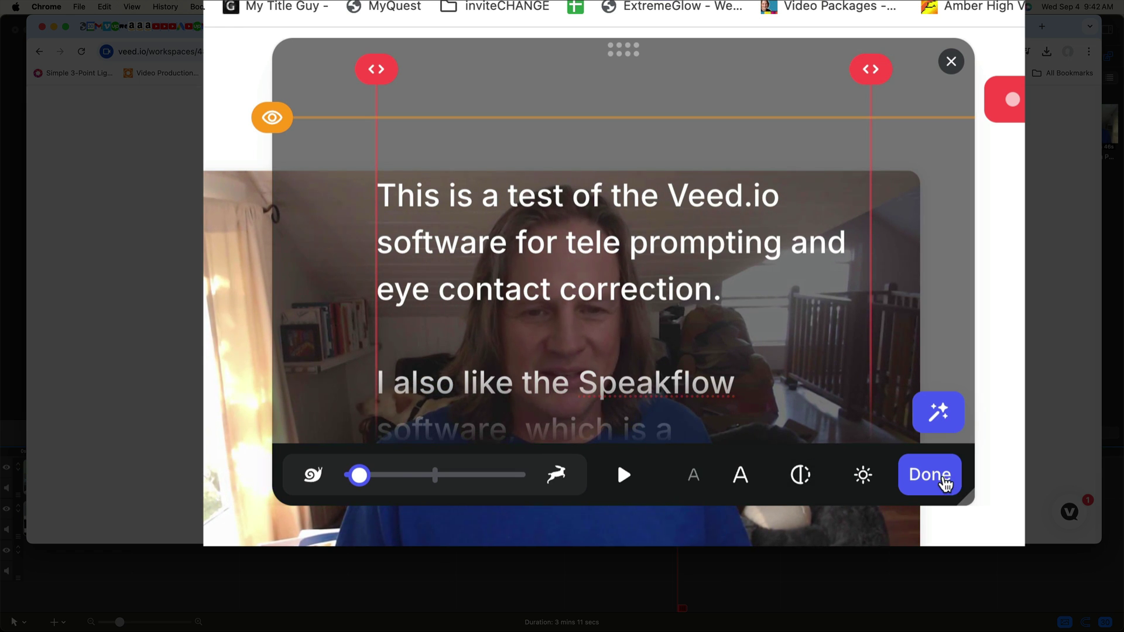
left_click(943, 477)
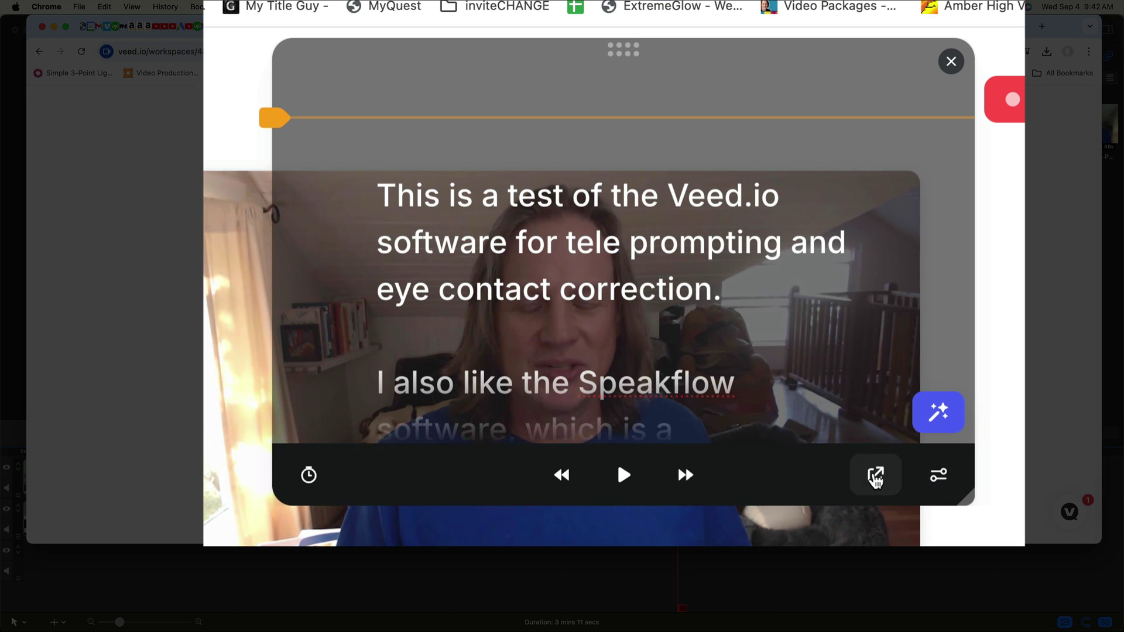
Pop the teleprompter script into a separate window and return to the recorder page.
left_click(876, 477)
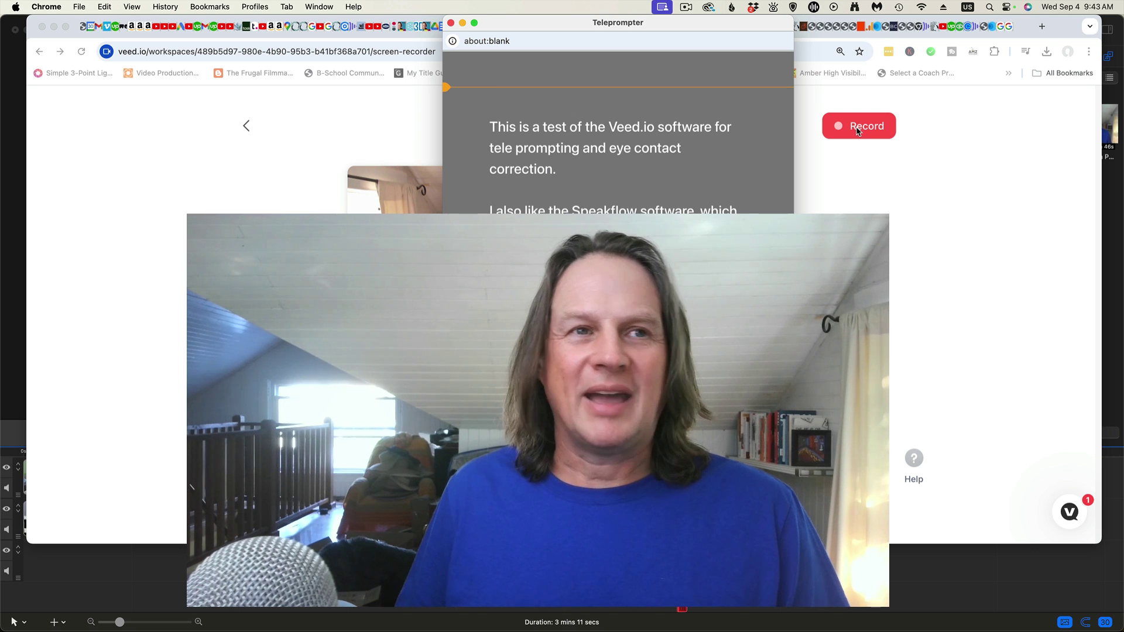
left_click(863, 157)
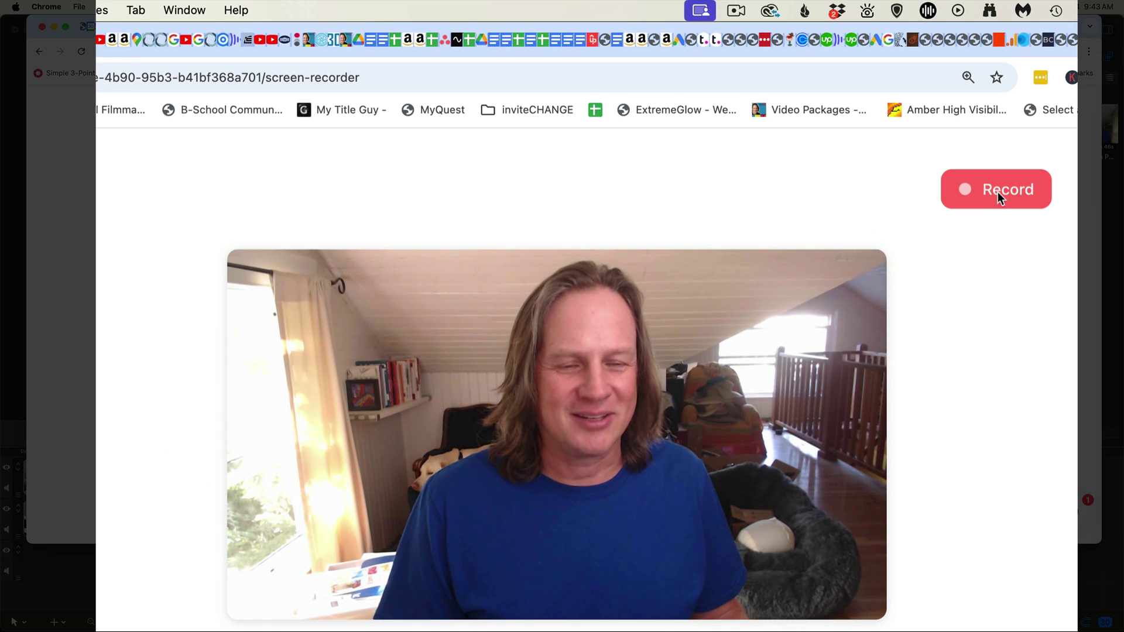
Record a 24-second webcam take with the teleprompter window in front, then stop.
left_click(997, 192)
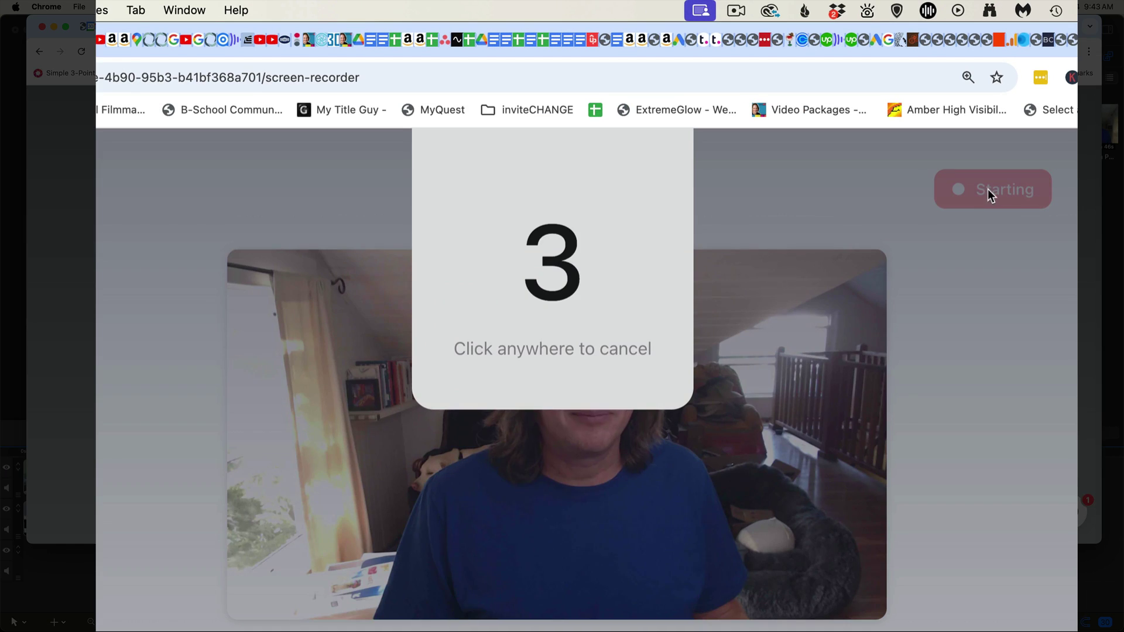
left_click(188, 11)
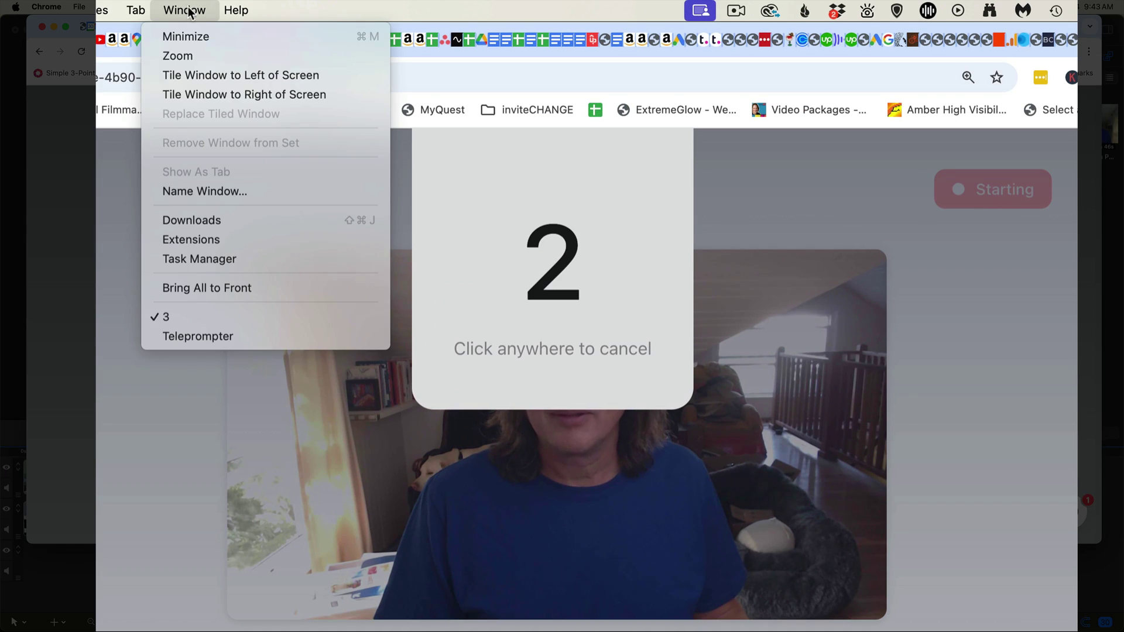
left_click(258, 335)
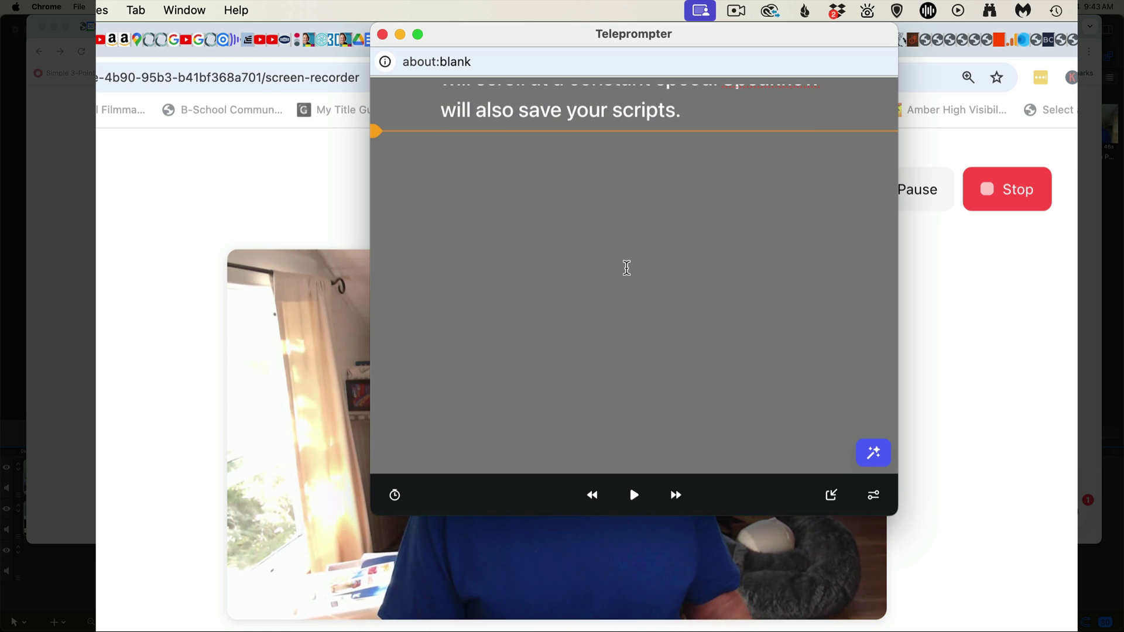
left_click(992, 275)
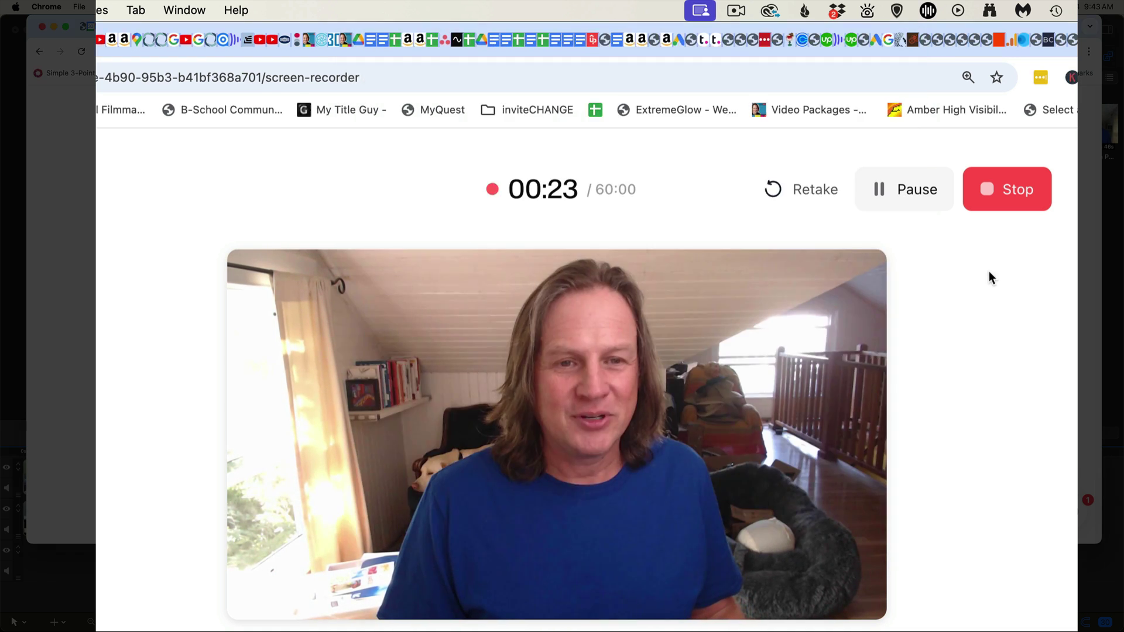
left_click(989, 207)
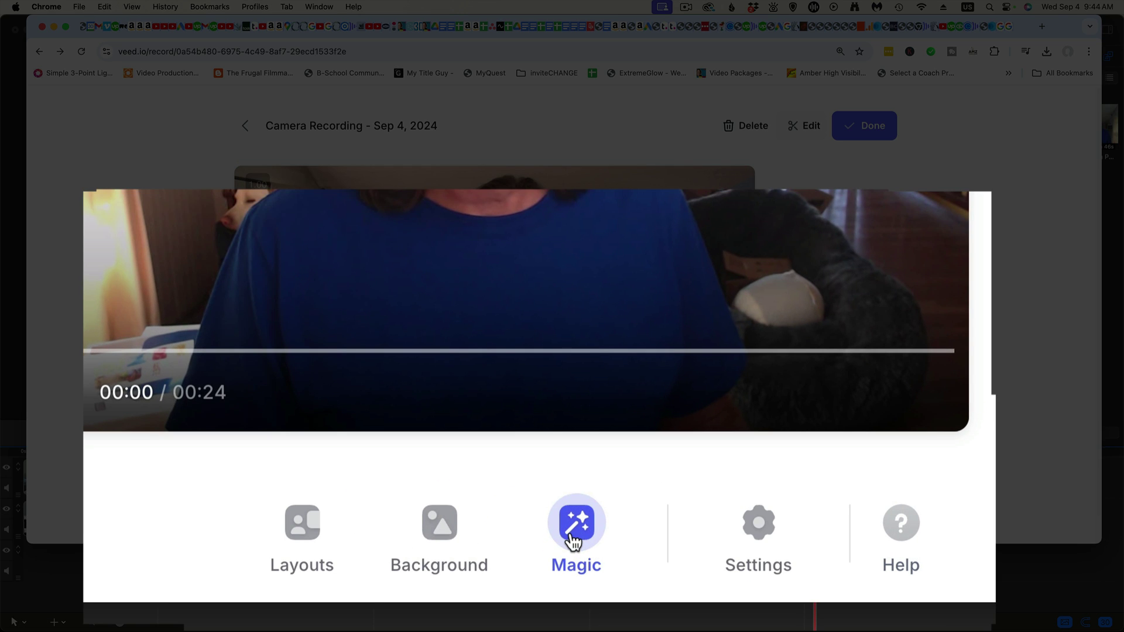
Enable Eye contact and Clean audio magic effects, then open the recording in the editor.
left_click(573, 541)
left_click(708, 345)
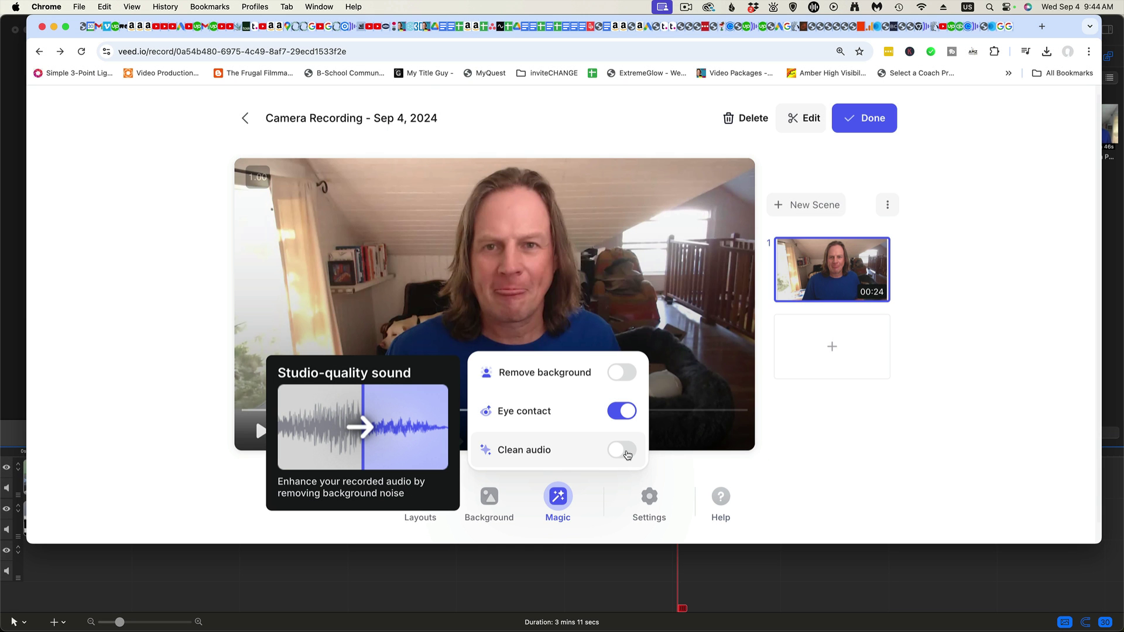
left_click(627, 452)
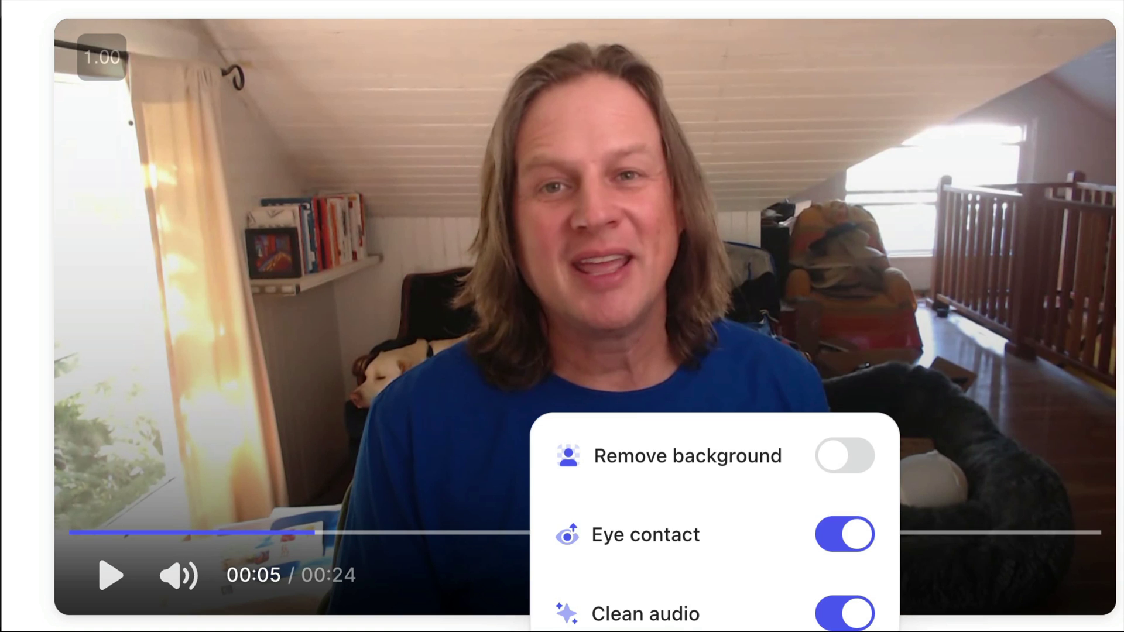
left_click(849, 539)
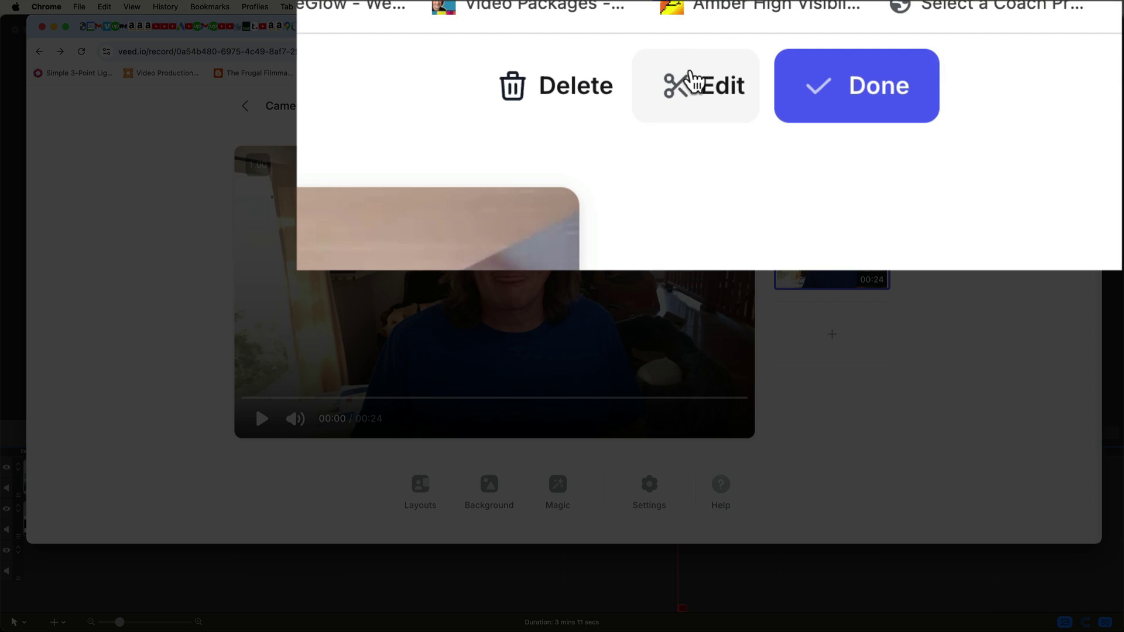
left_click(799, 103)
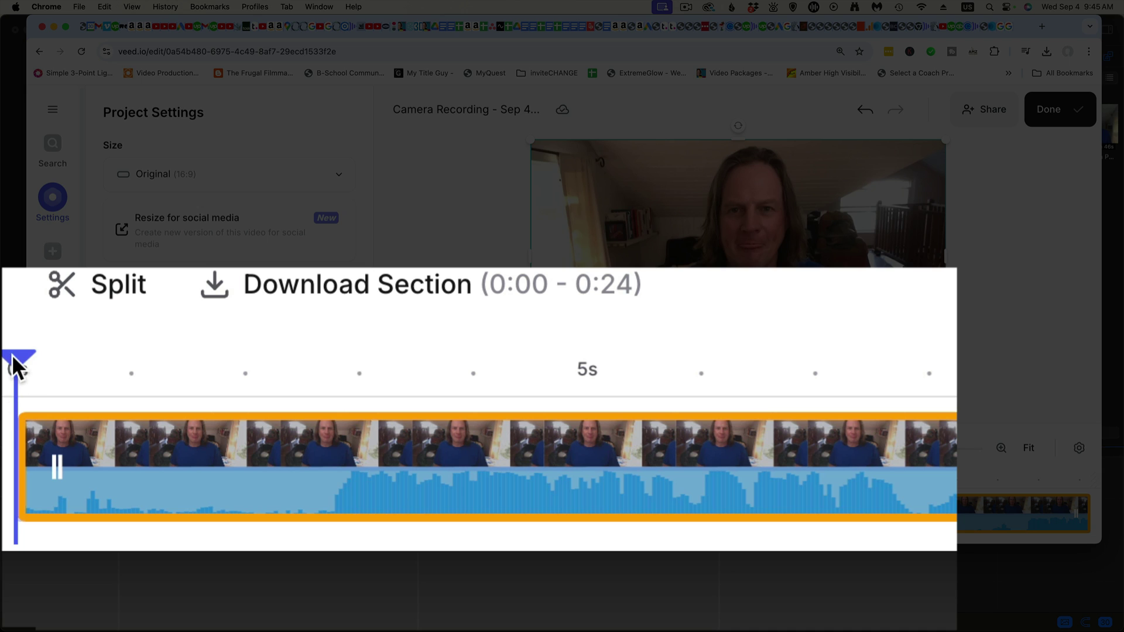
Trim the first 2.5 seconds off the clip's start.
left_click_drag(12, 354, 226, 382)
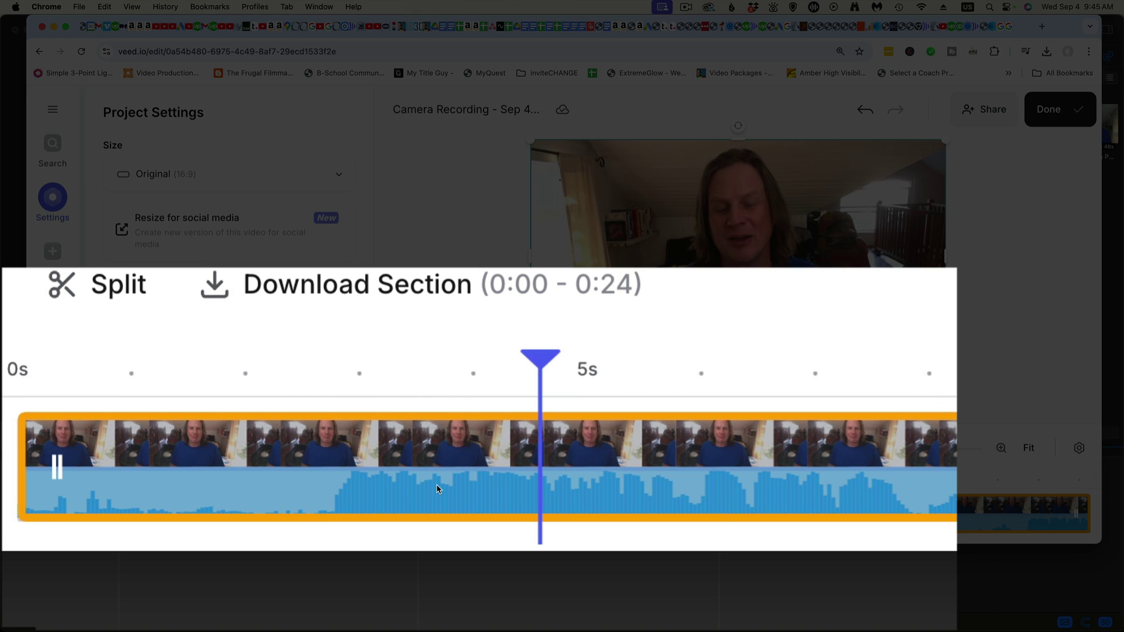
left_click_drag(522, 356, 301, 374)
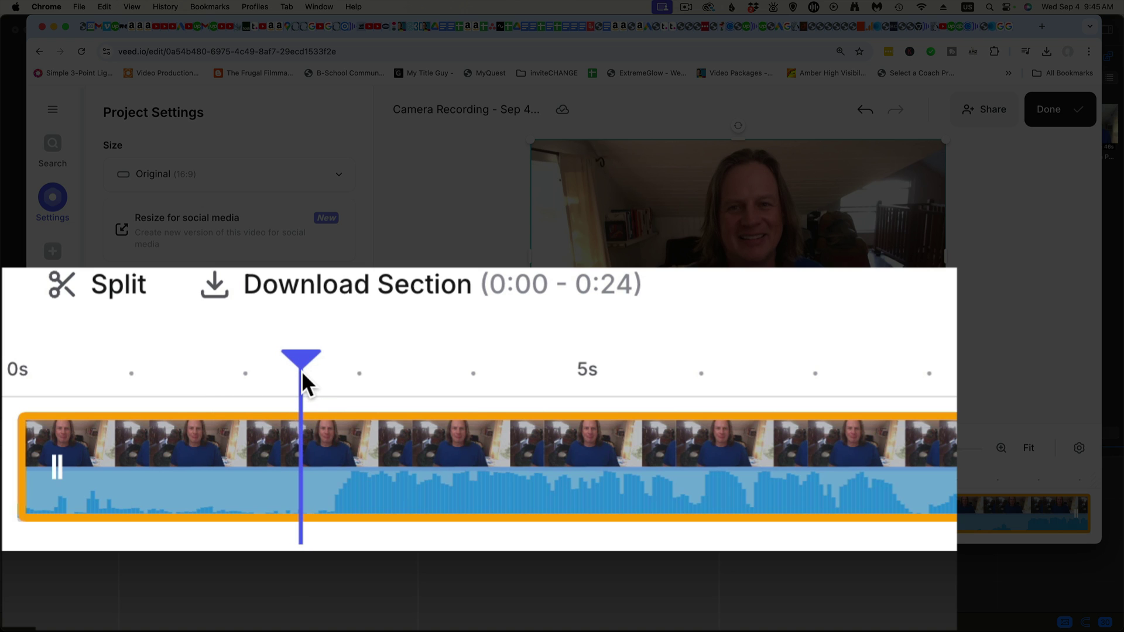
left_click(22, 454)
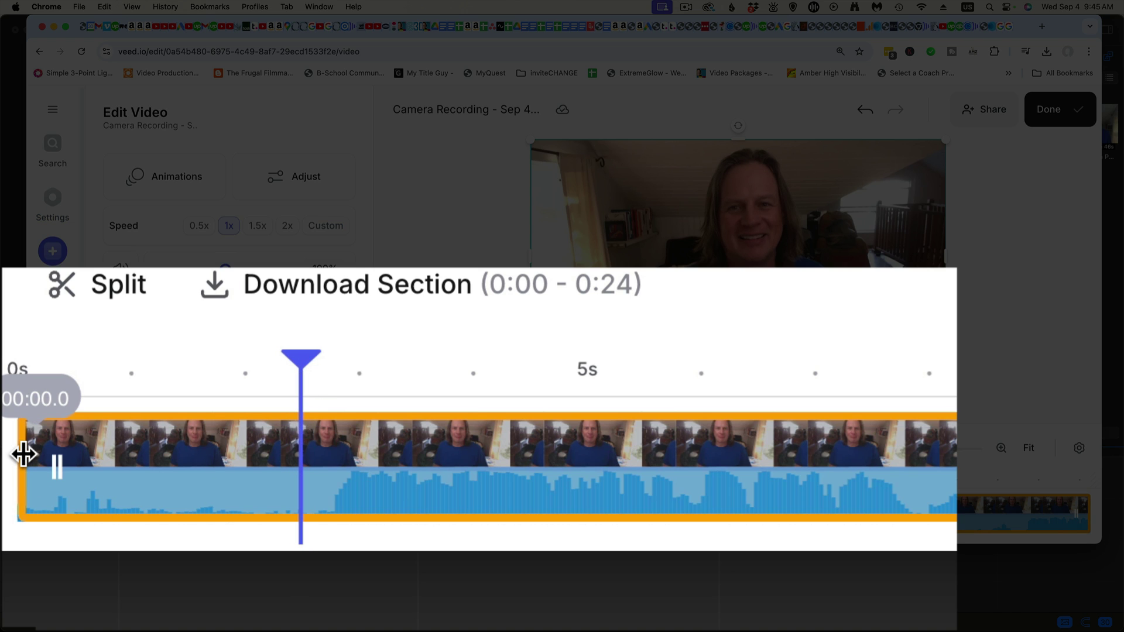
left_click_drag(35, 452, 293, 465)
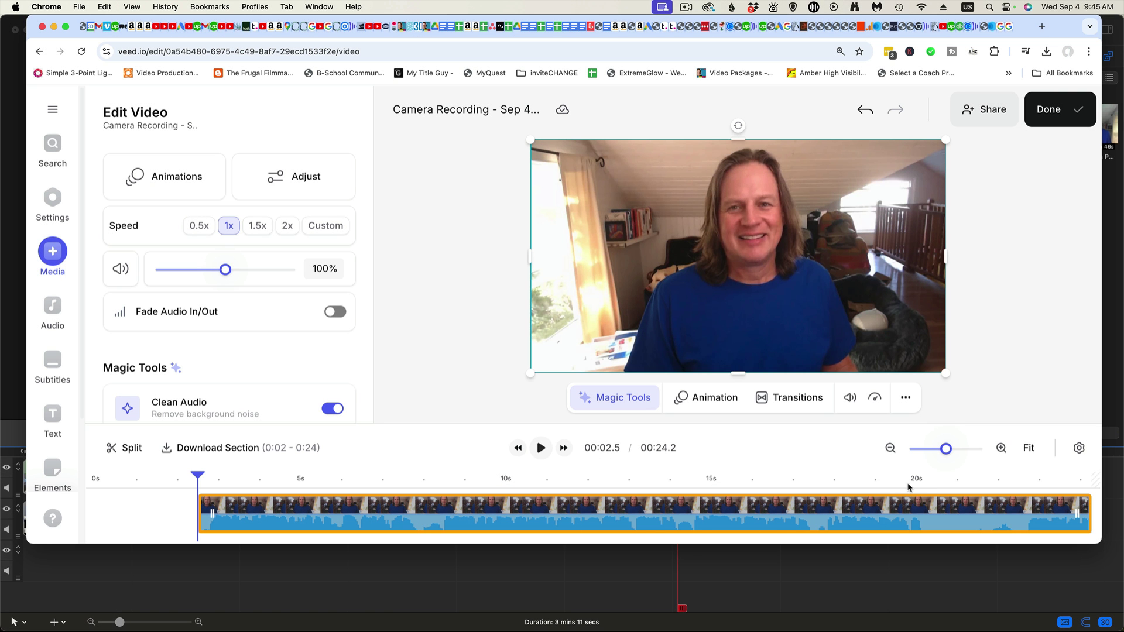
Trim the clip's ending back so the recording runs 17.8 seconds.
left_click(904, 483)
key("space")
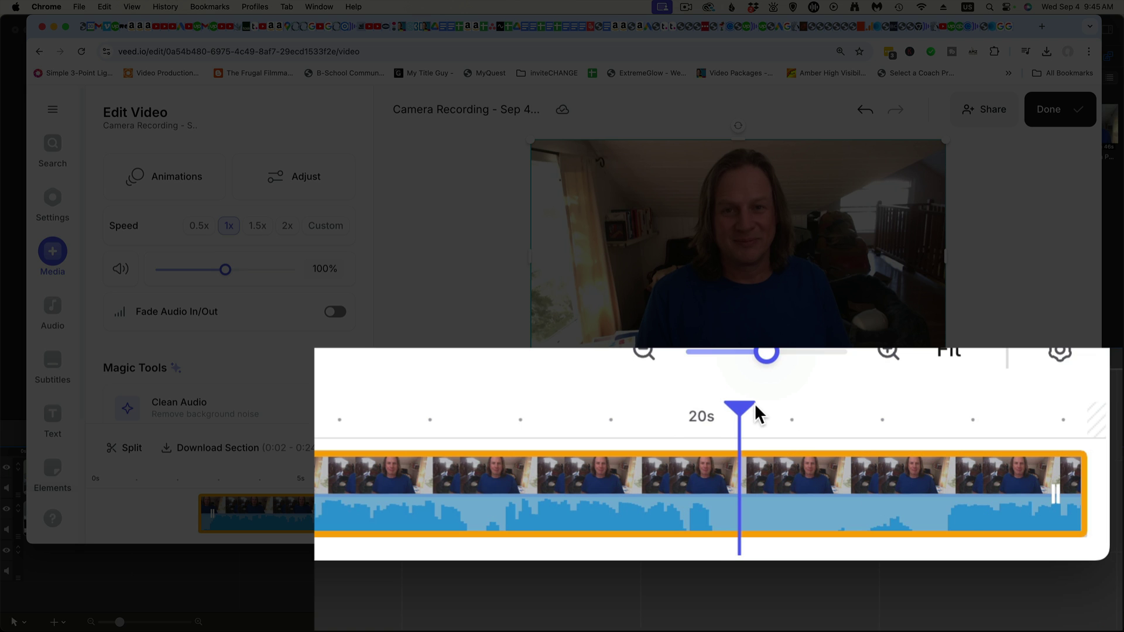
left_click_drag(739, 404, 719, 439)
left_click_drag(1077, 491, 538, 513)
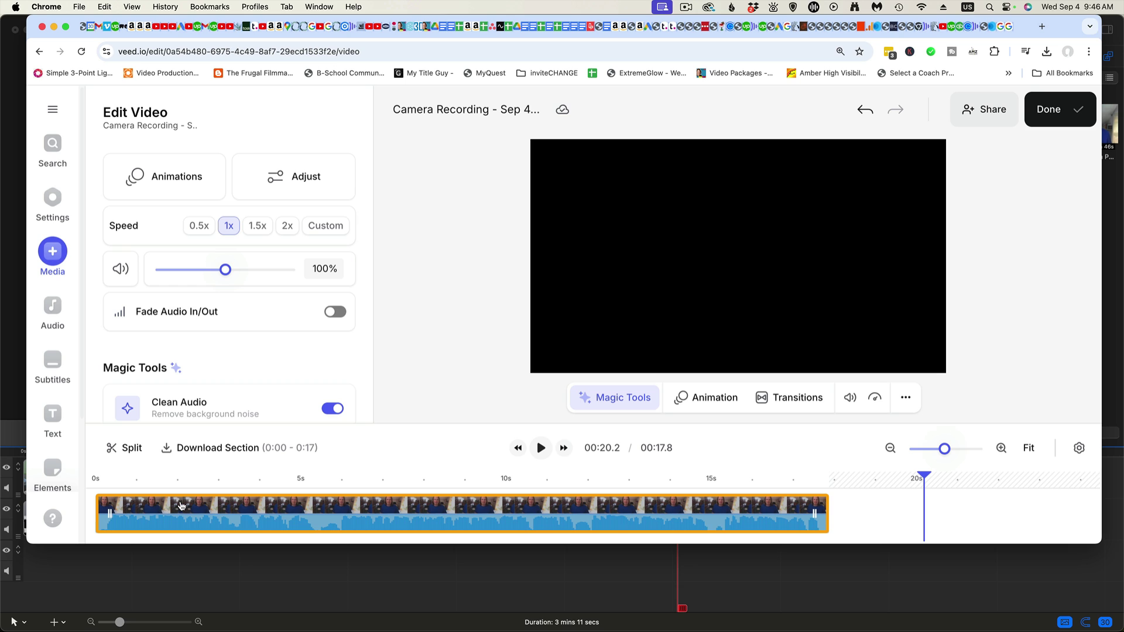
Return the playhead to 0, apply Remove Background, then switch it off again.
left_click(100, 484)
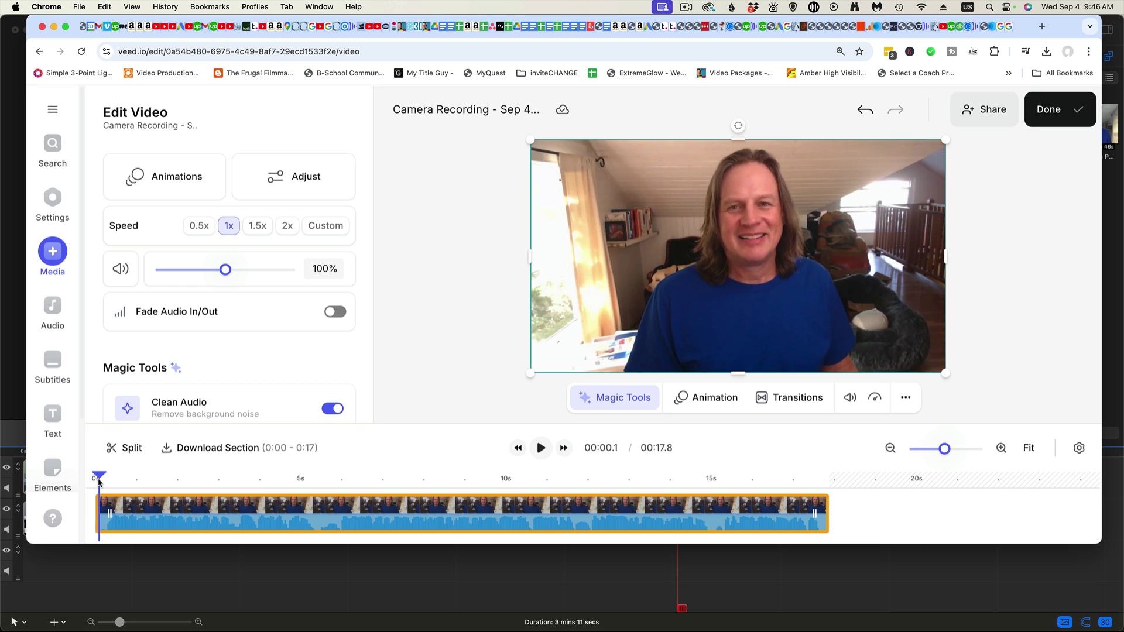
left_click_drag(98, 480, 89, 482)
scroll(253, 349, "down", 3)
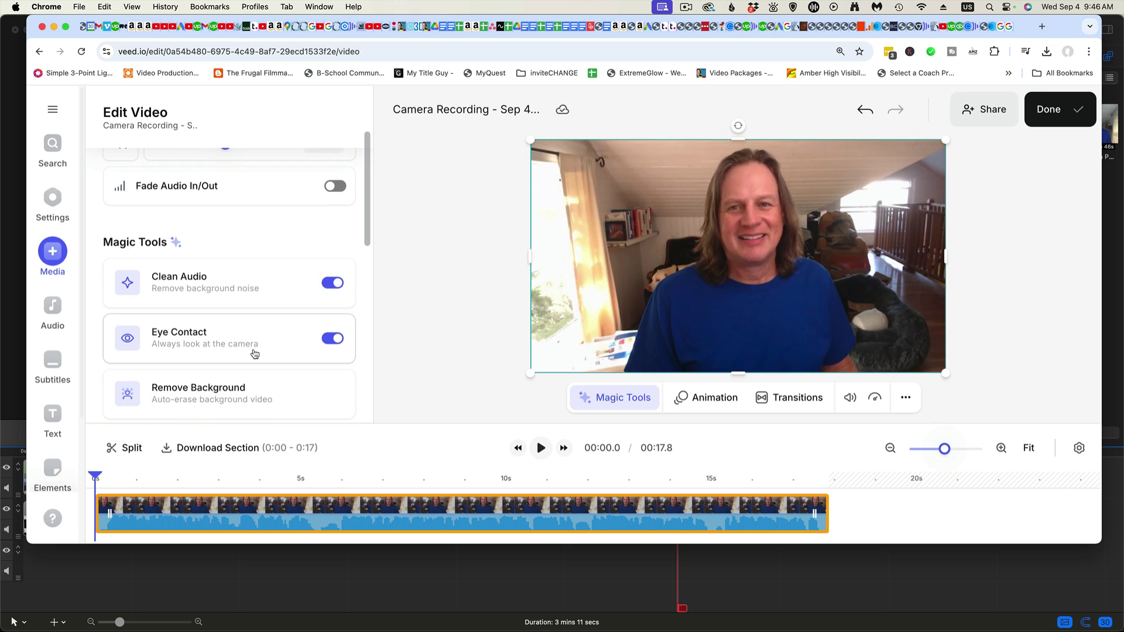
scroll(255, 353, "down", 1)
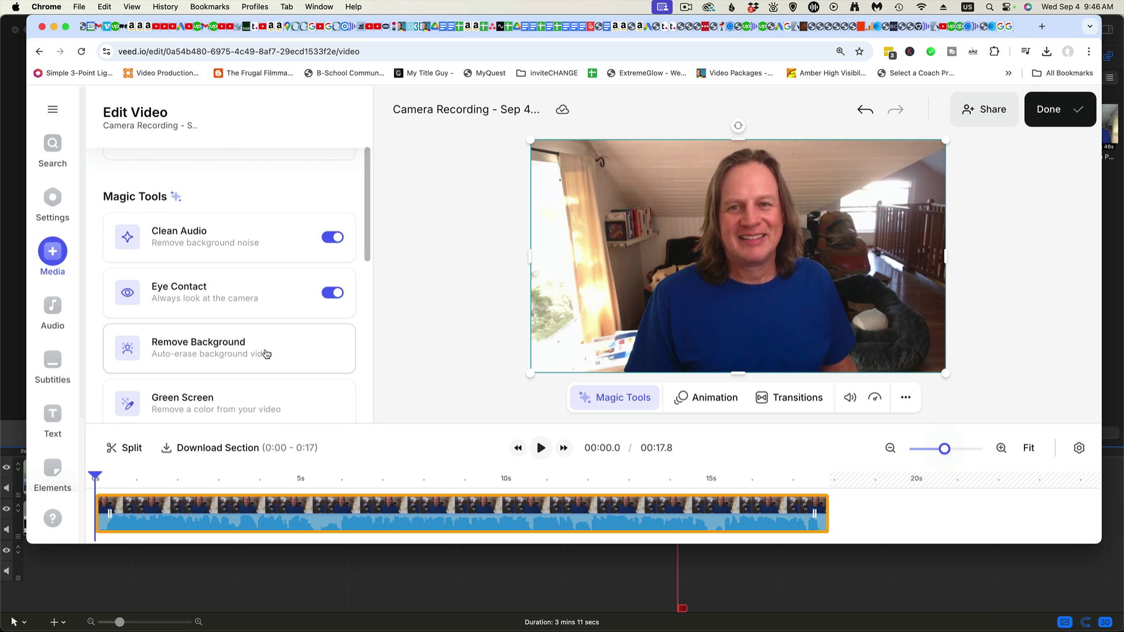
left_click(260, 353)
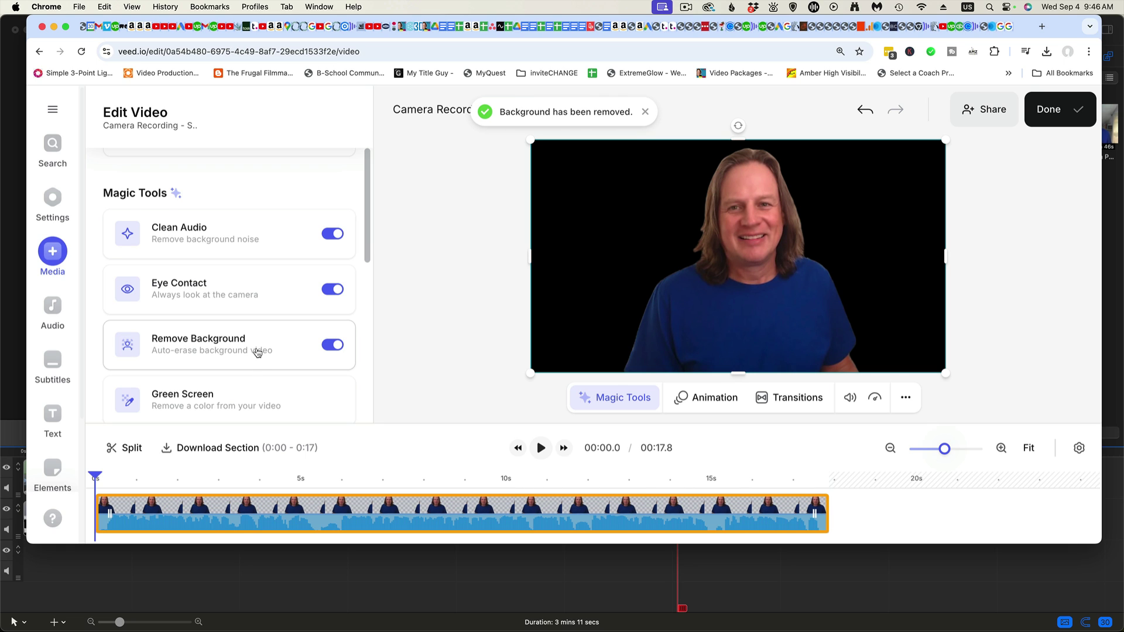
scroll(261, 352, "down", 4)
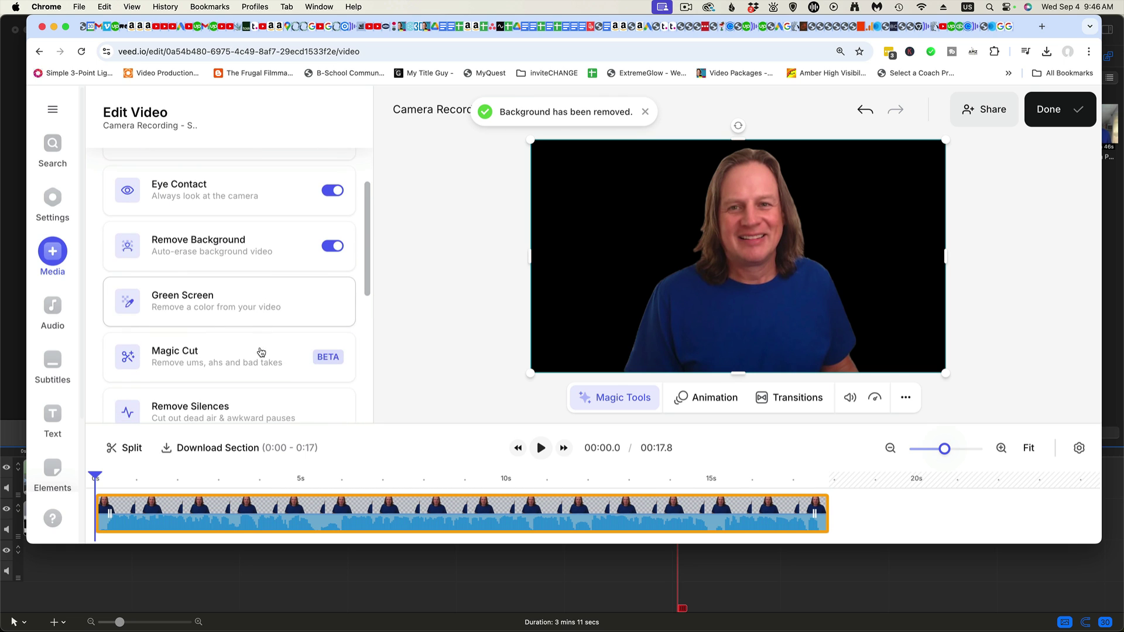
scroll(261, 352, "up", 2)
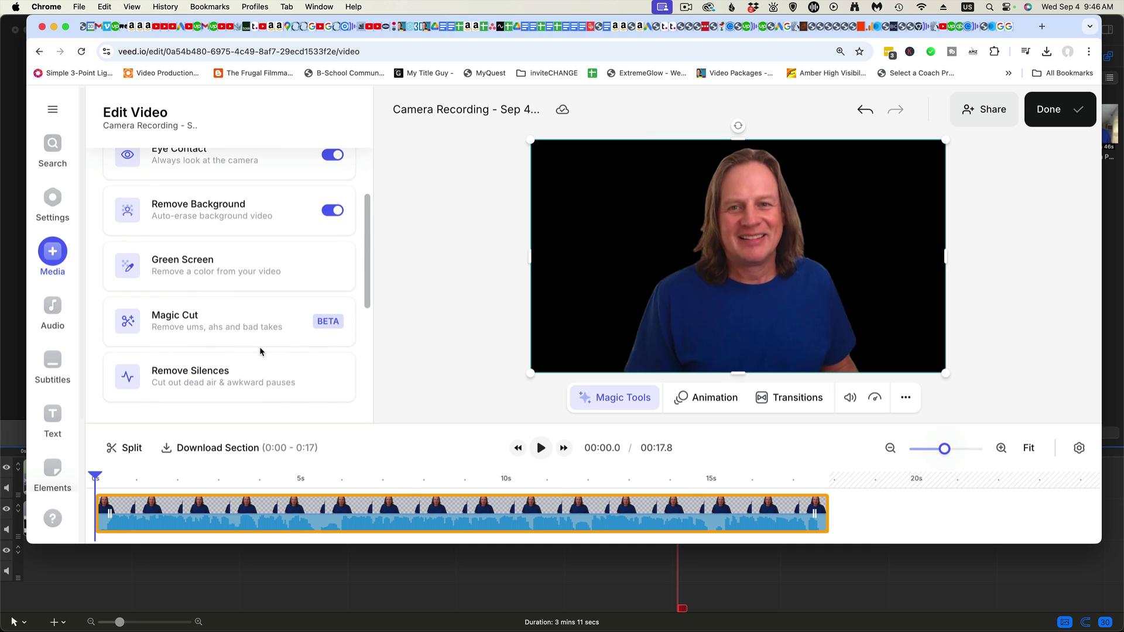
scroll(261, 351, "down", 1)
scroll(261, 352, "up", 4)
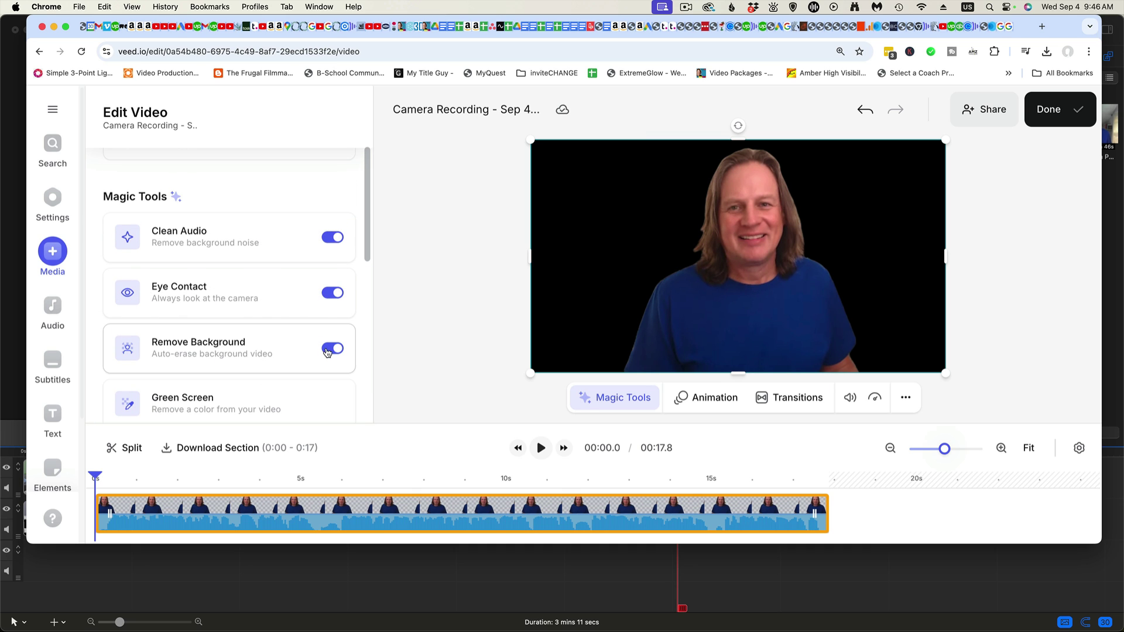
left_click(333, 350)
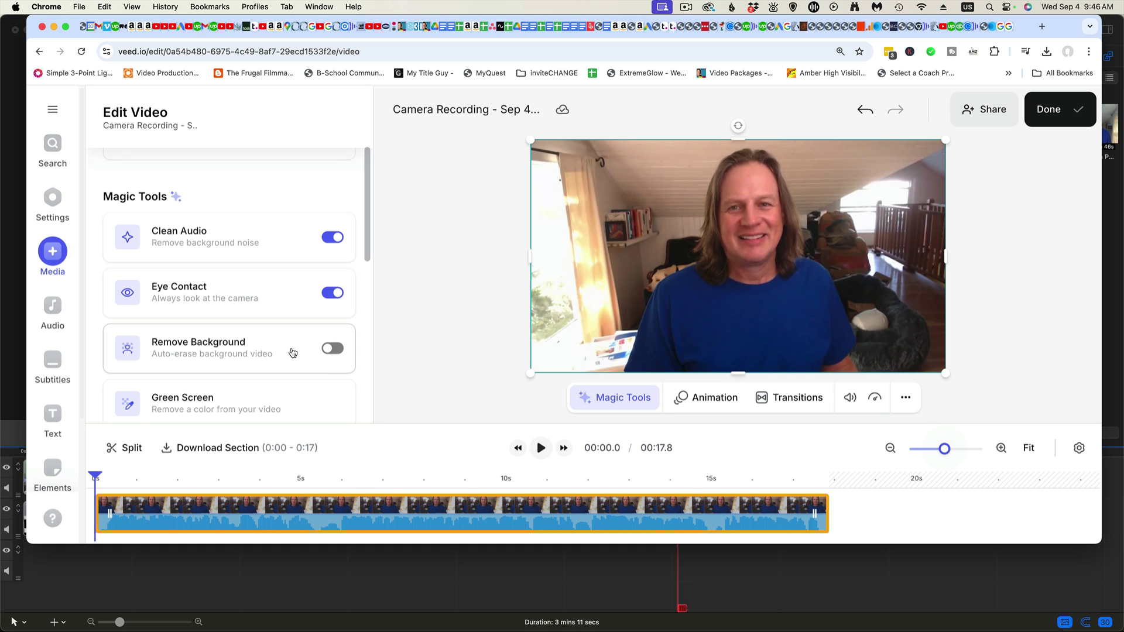
scroll(292, 352, "up", 1)
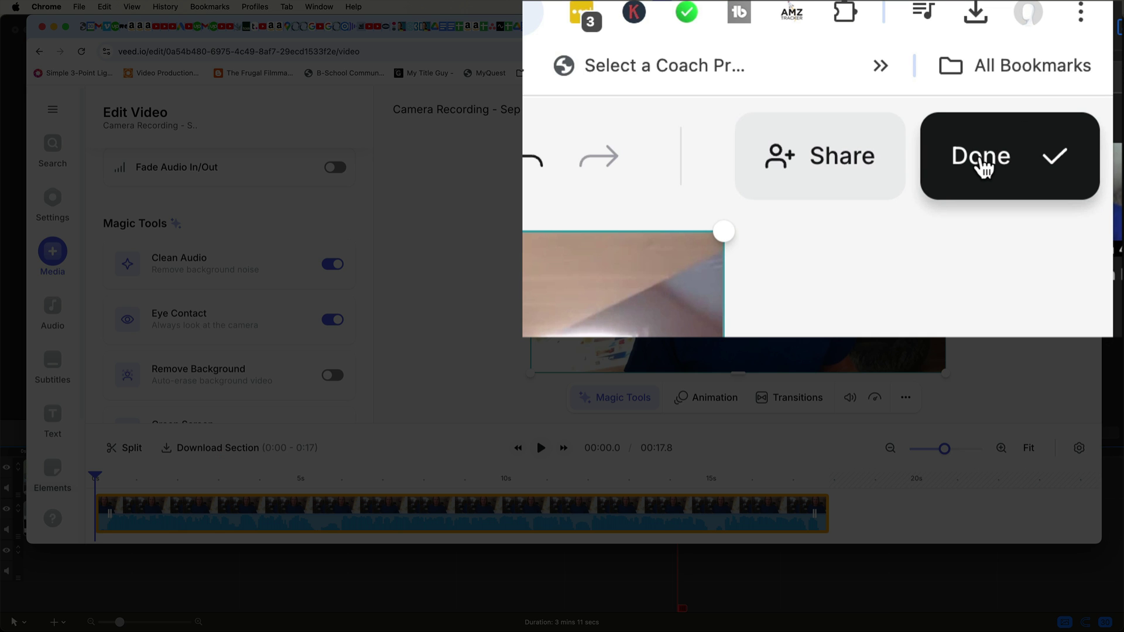
Pick HD export quality and reveal the advanced options showing 30 fps and 1080p.
left_click(983, 168)
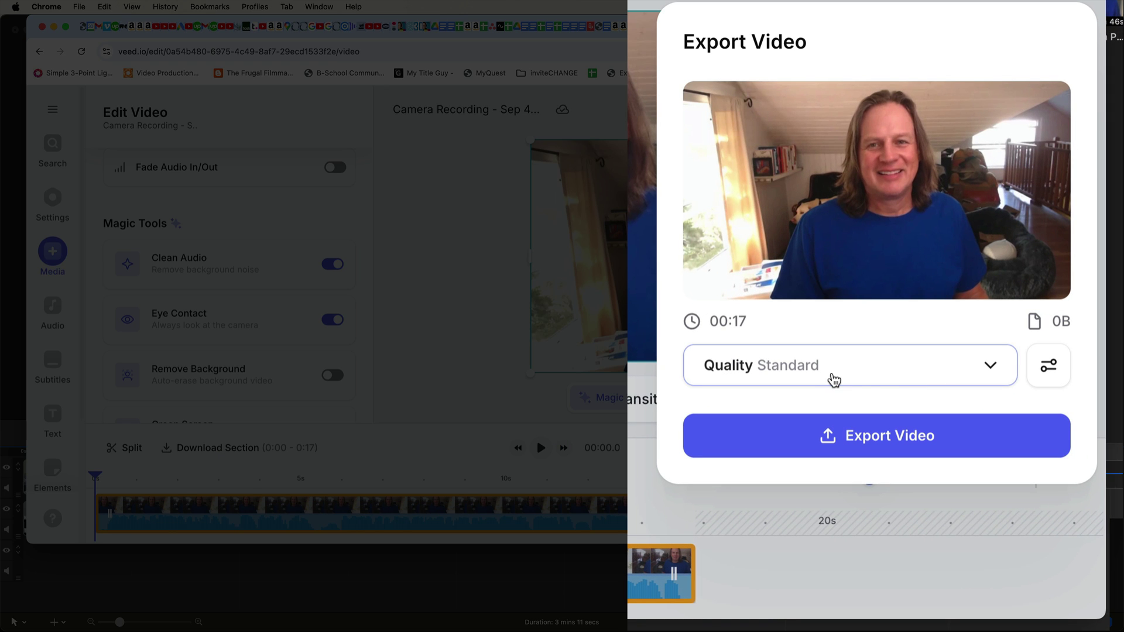
left_click(731, 370)
scroll(757, 565, "down", 3)
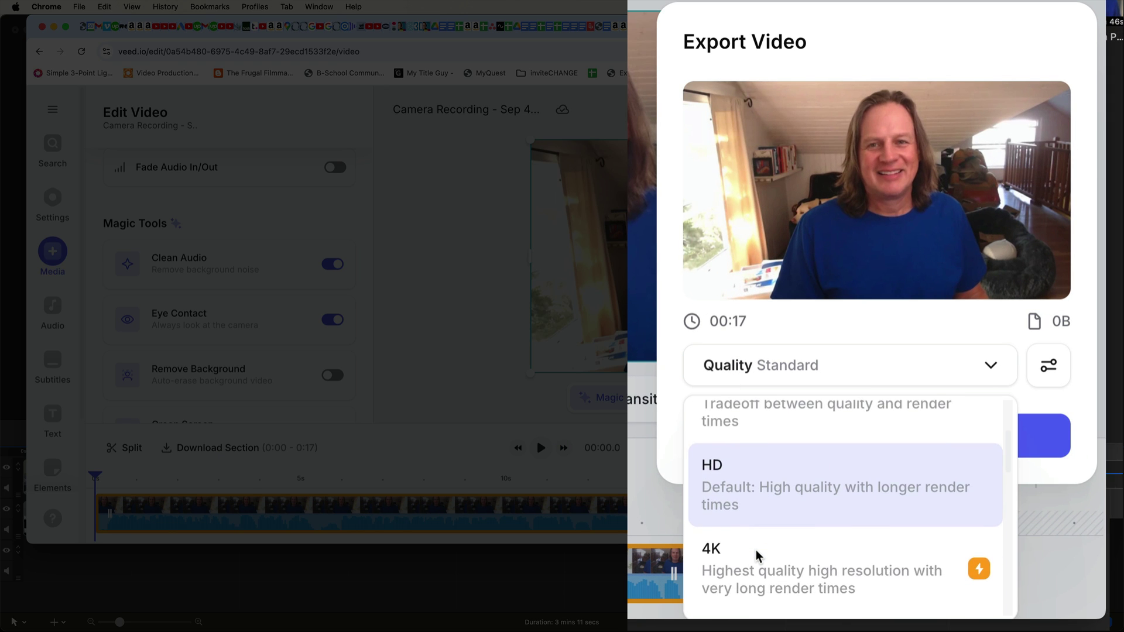
scroll(747, 500, "down", 4)
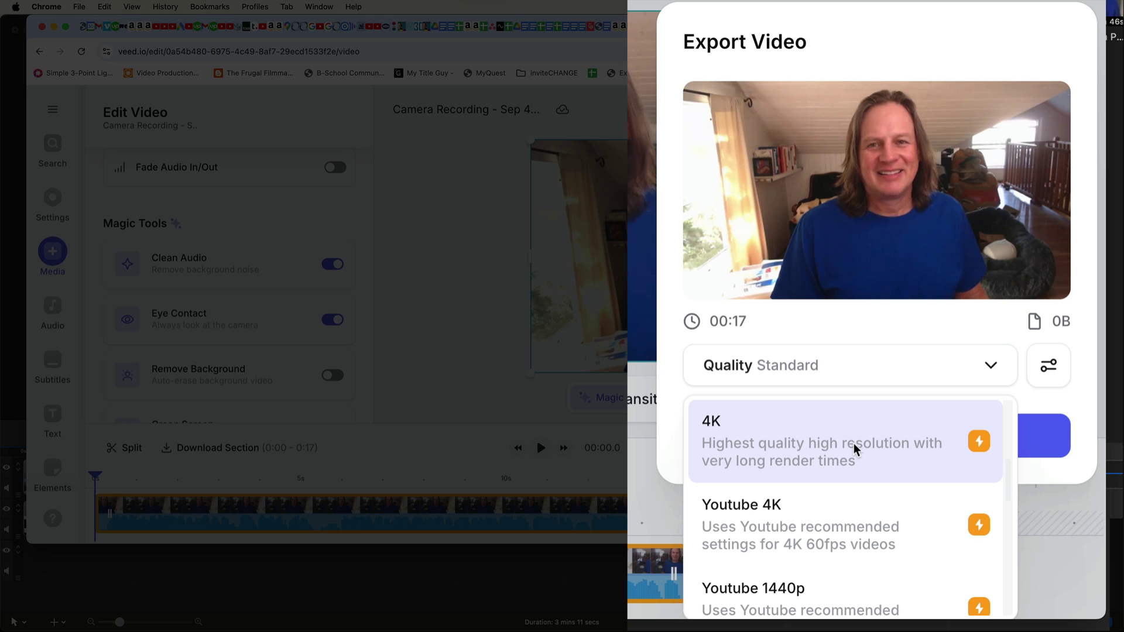
scroll(855, 444, "down", 2)
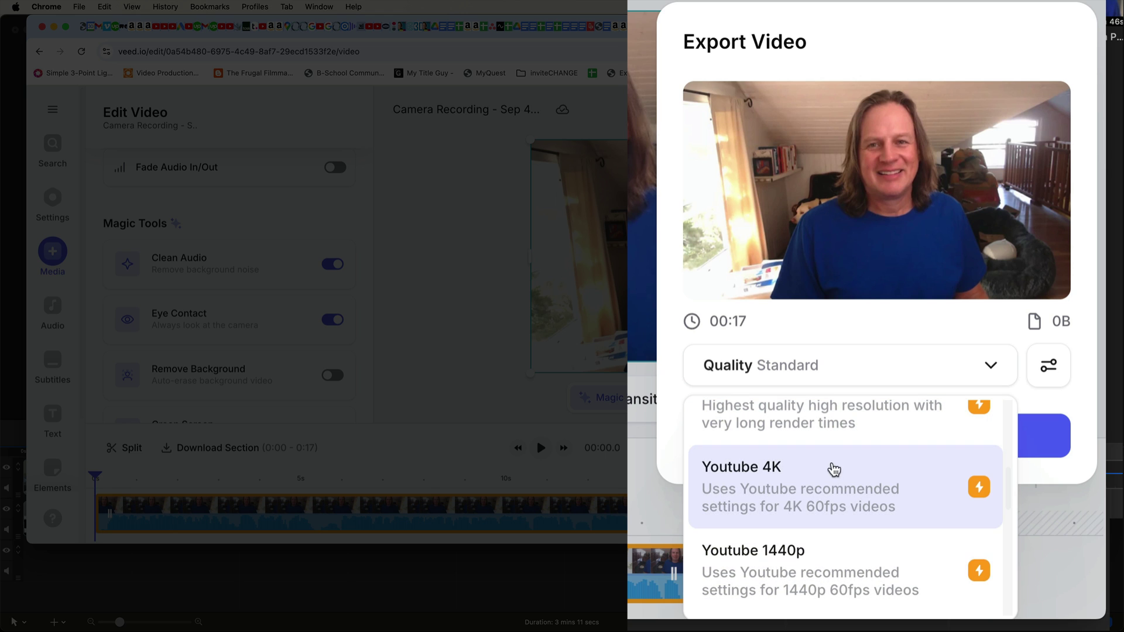
scroll(831, 515, "up", 2)
scroll(831, 469, "up", 3)
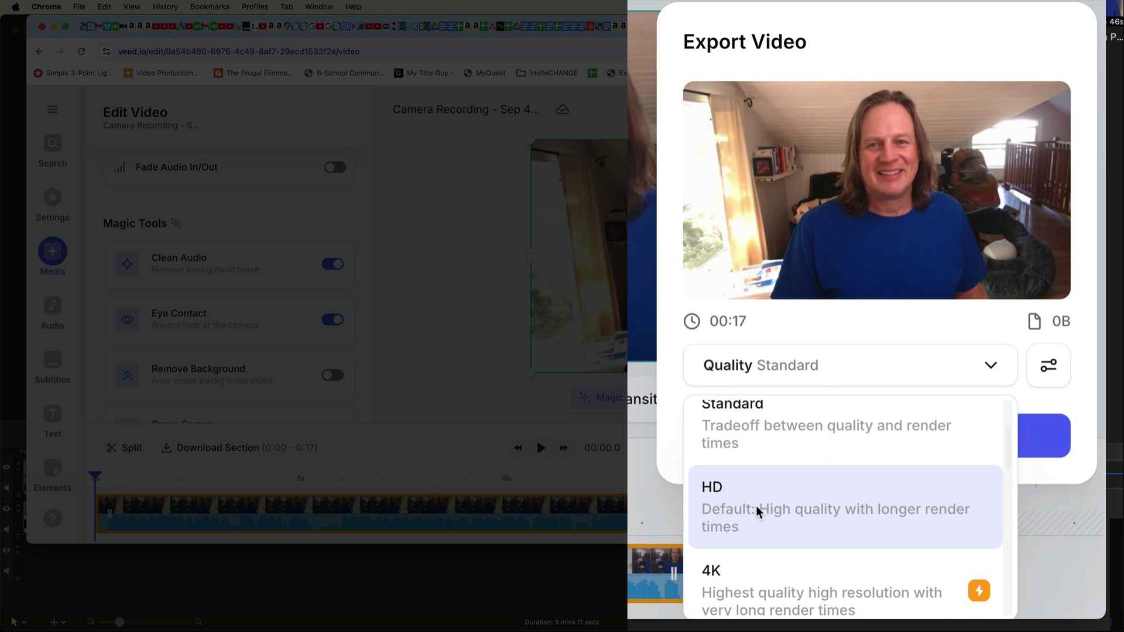
left_click(753, 396)
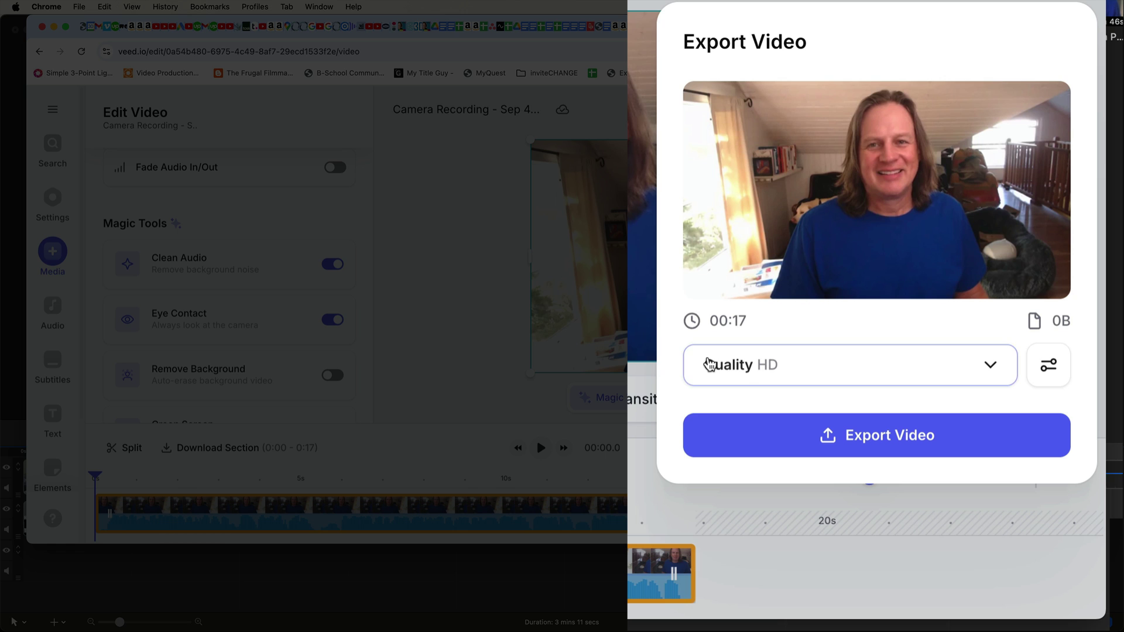
left_click(1051, 369)
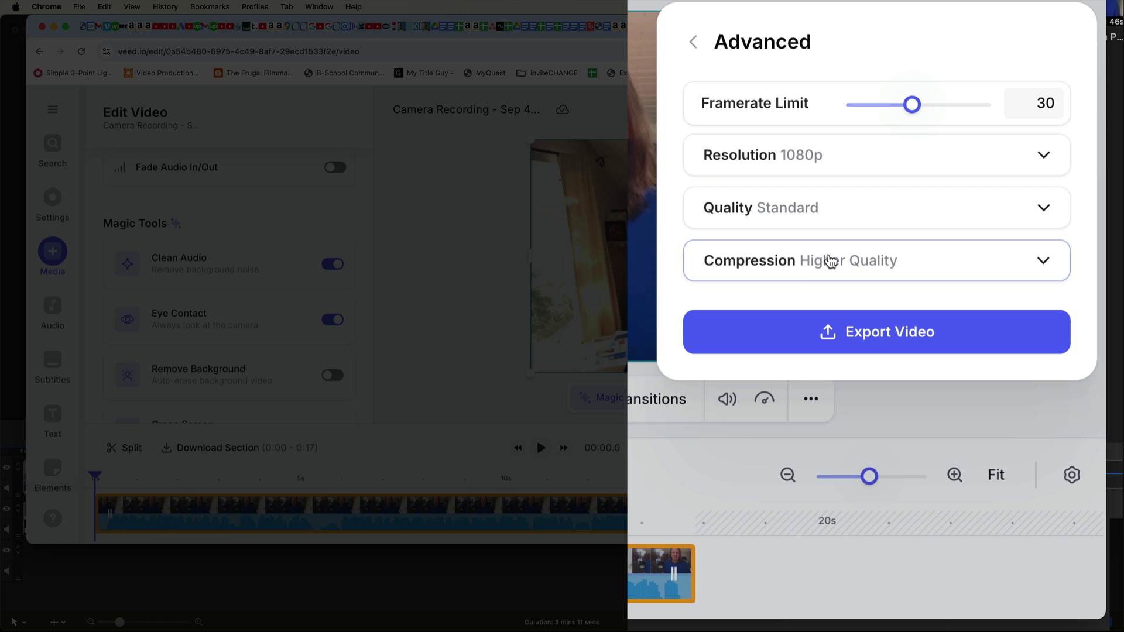
Export the video with High quality, Higher Quality compression and 1080p resolution.
left_click(807, 216)
left_click(774, 354)
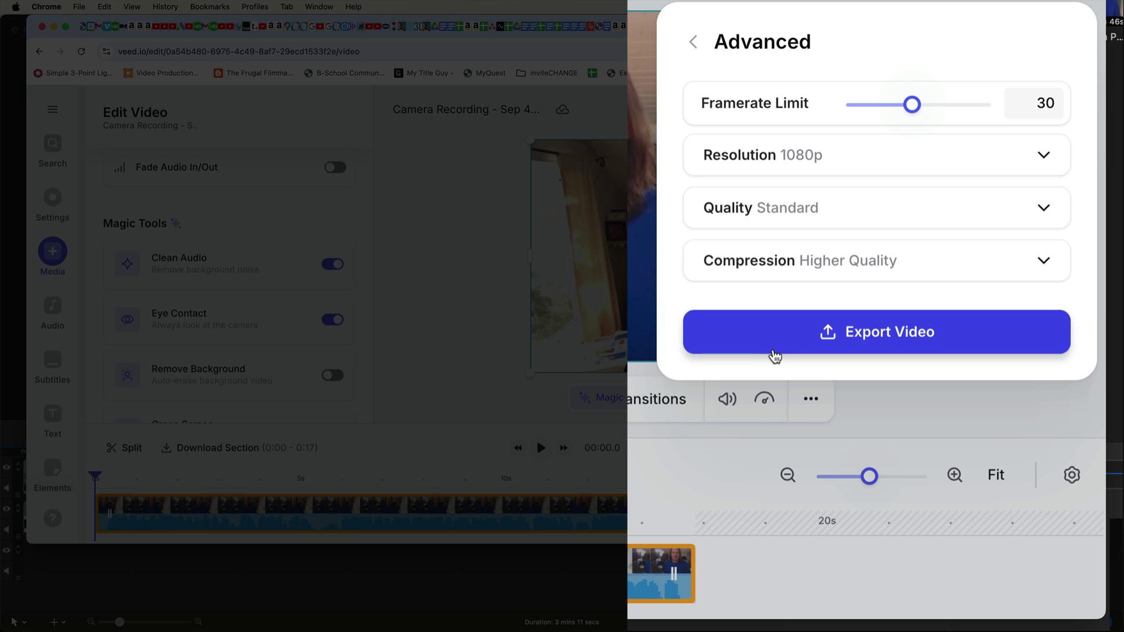
left_click(829, 258)
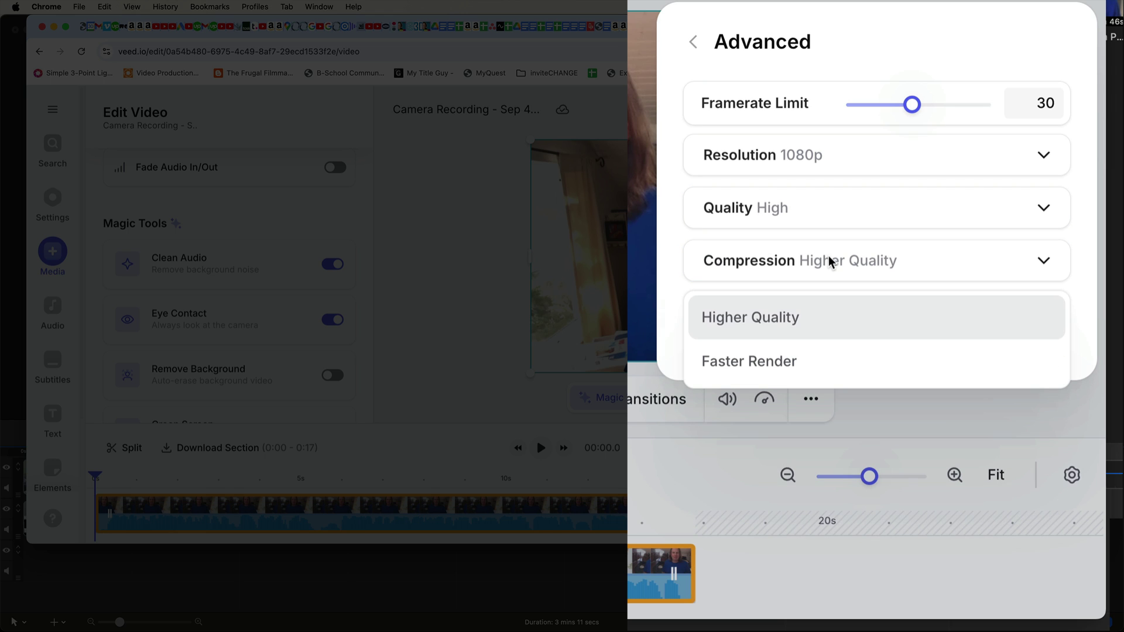
left_click(781, 321)
left_click(828, 154)
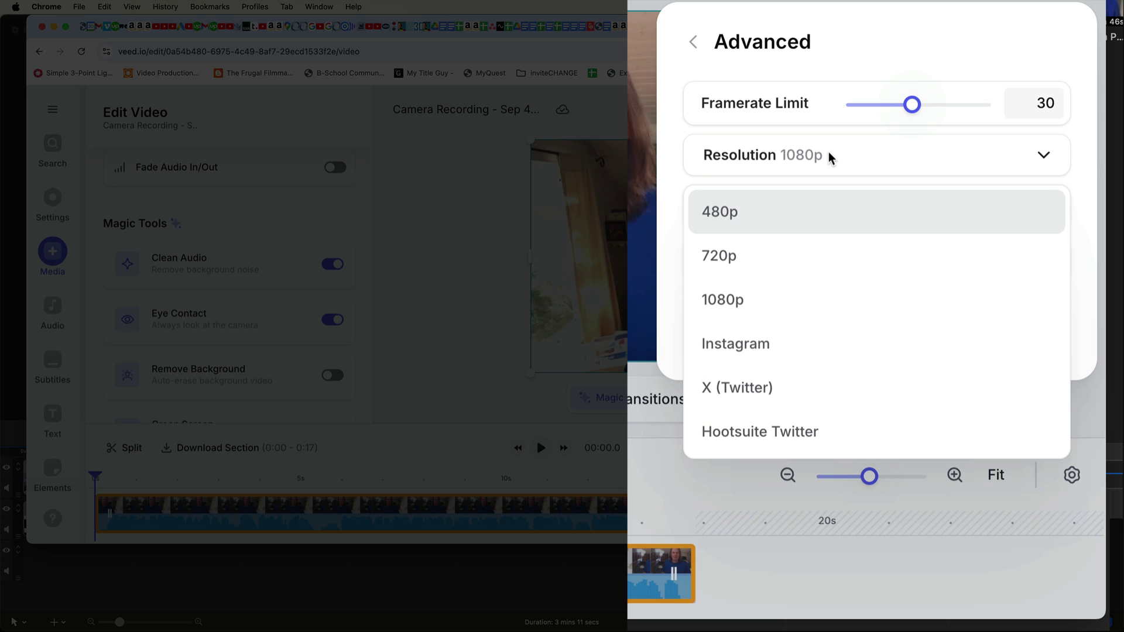
left_click(767, 307)
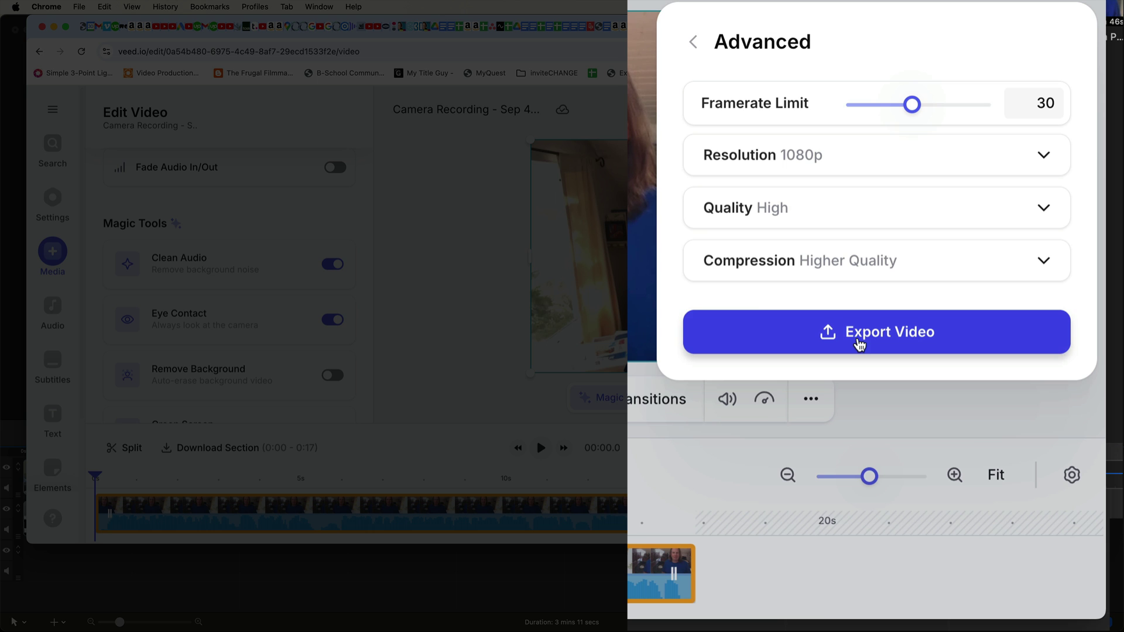
left_click(882, 348)
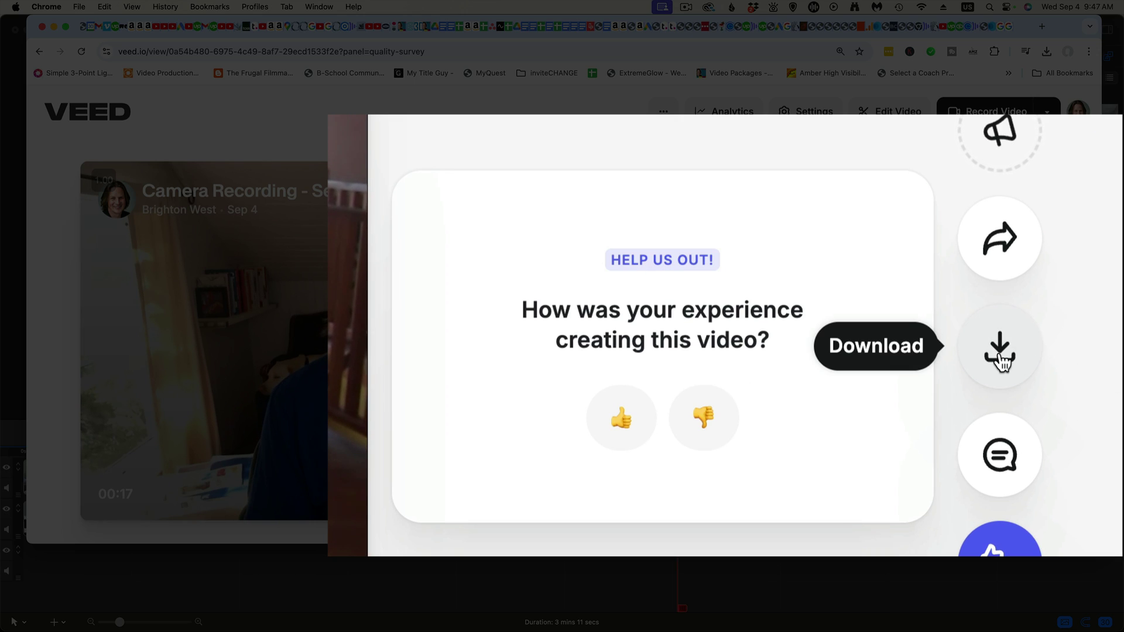
Save the video as 'Camera Recording - Sep 4, 2024 (2).mp4' in Downloads.
left_click(1001, 359)
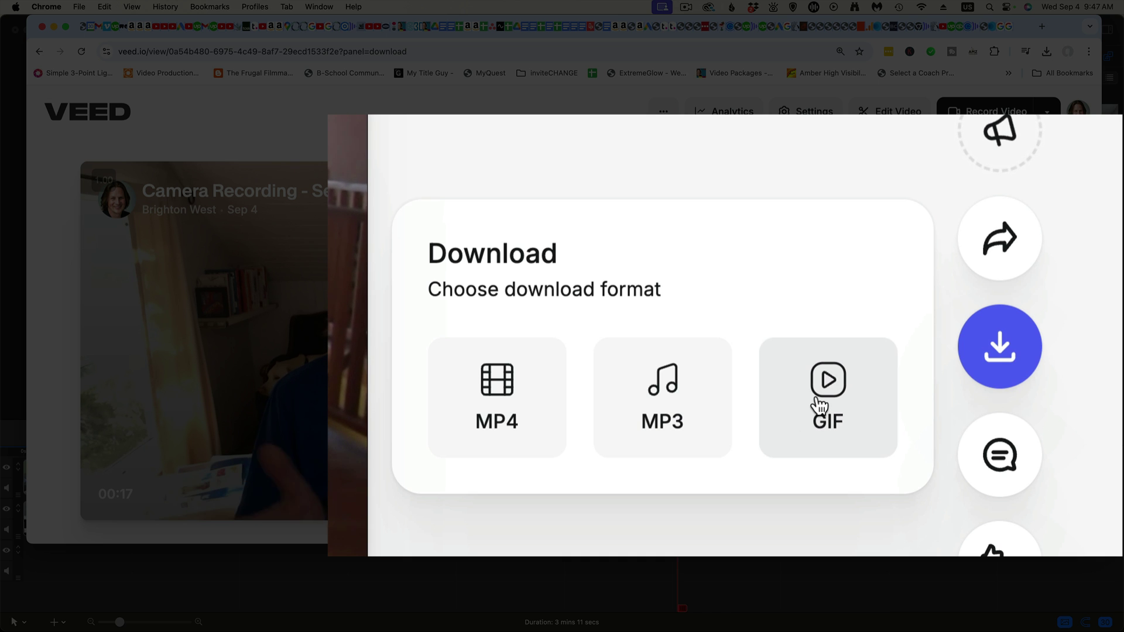
left_click(502, 396)
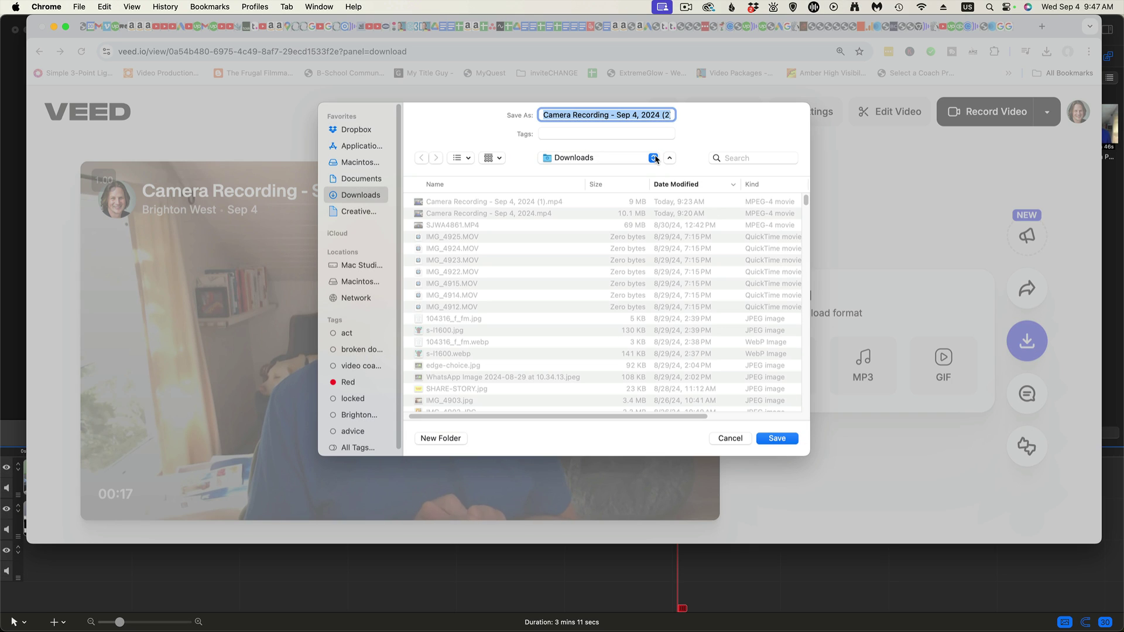
left_click(785, 441)
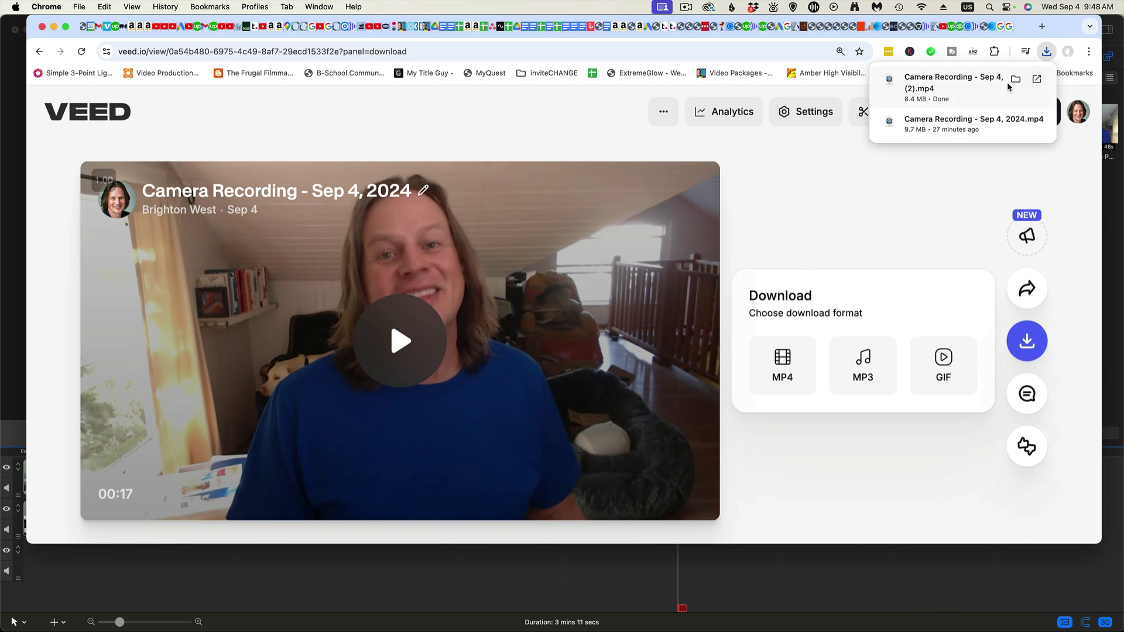
left_click(1016, 78)
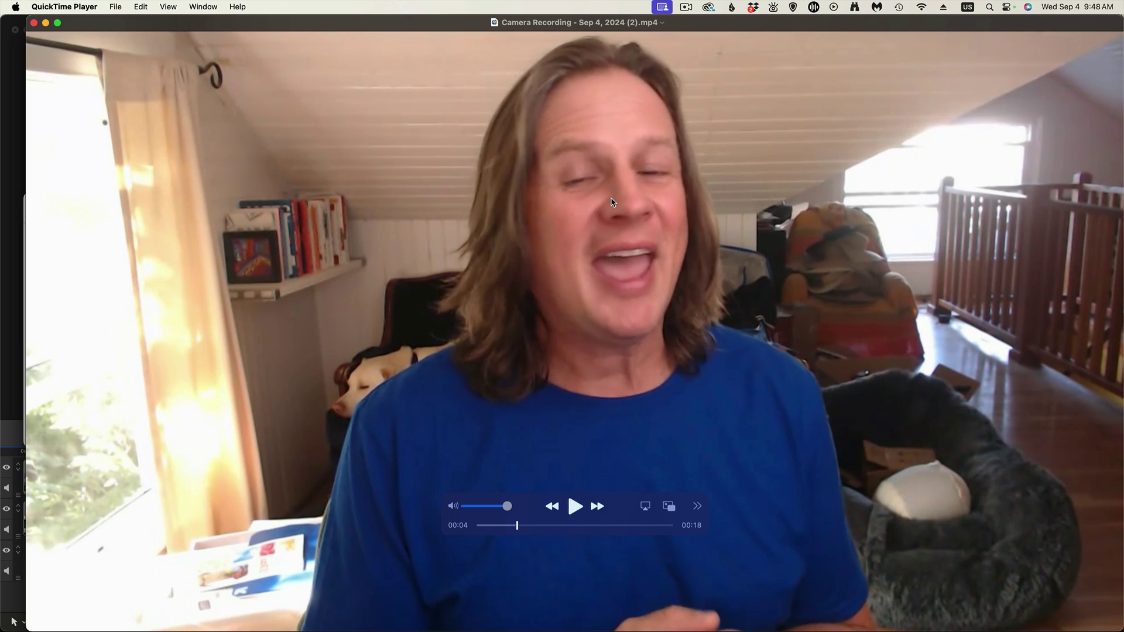
left_click(33, 24)
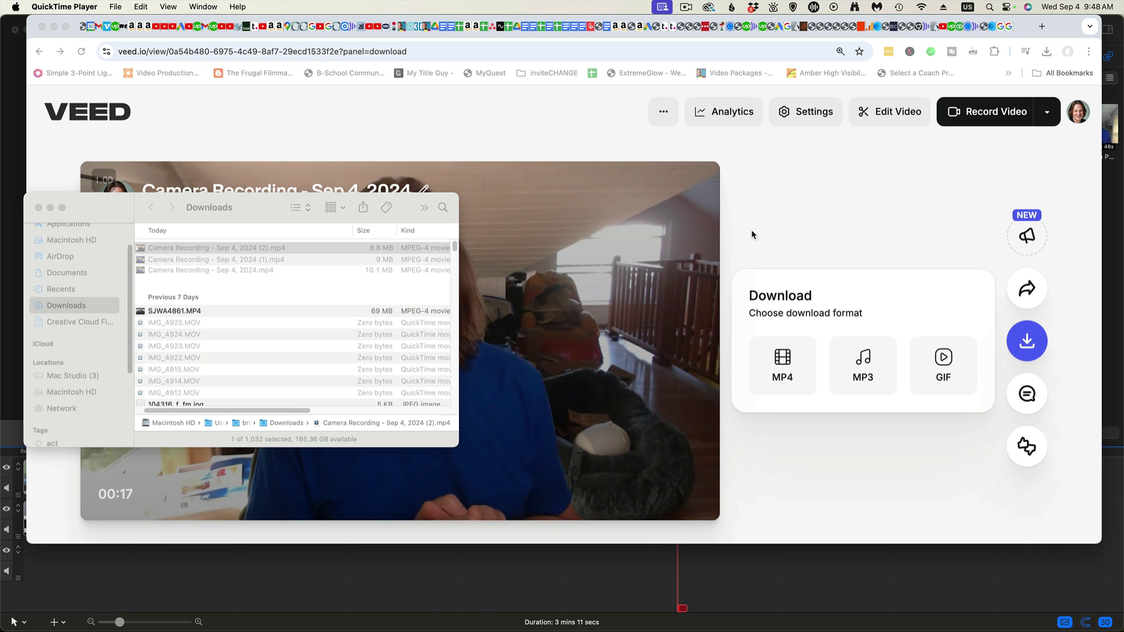
left_click(554, 141)
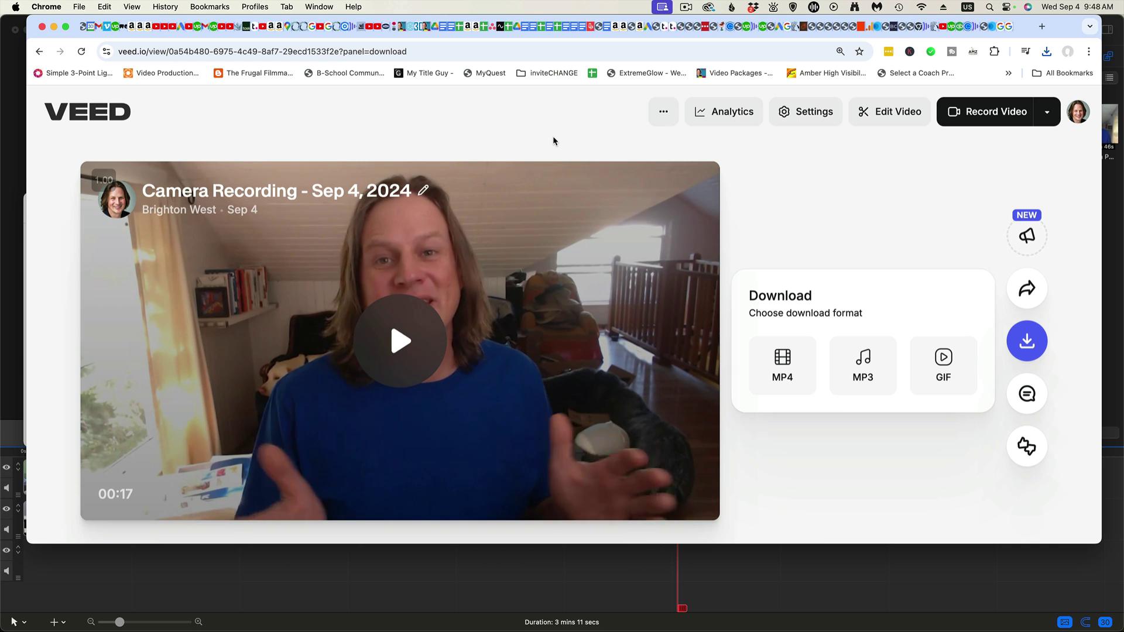